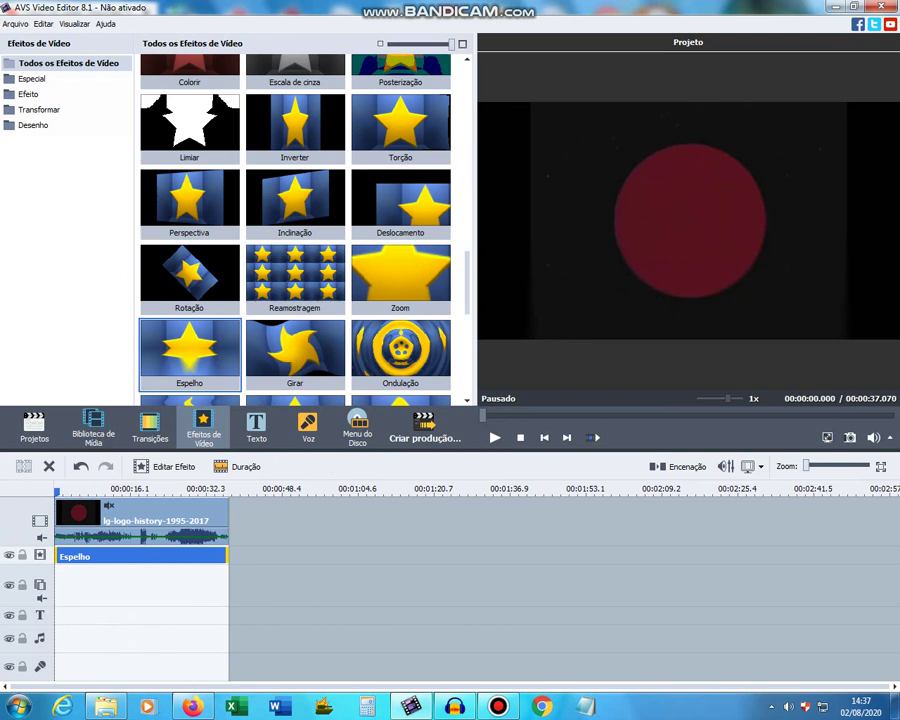
- Duplicate the Espelho effect and place the copy at the start of a second effects line under the clip
right_click(58, 556)
click(92, 614)
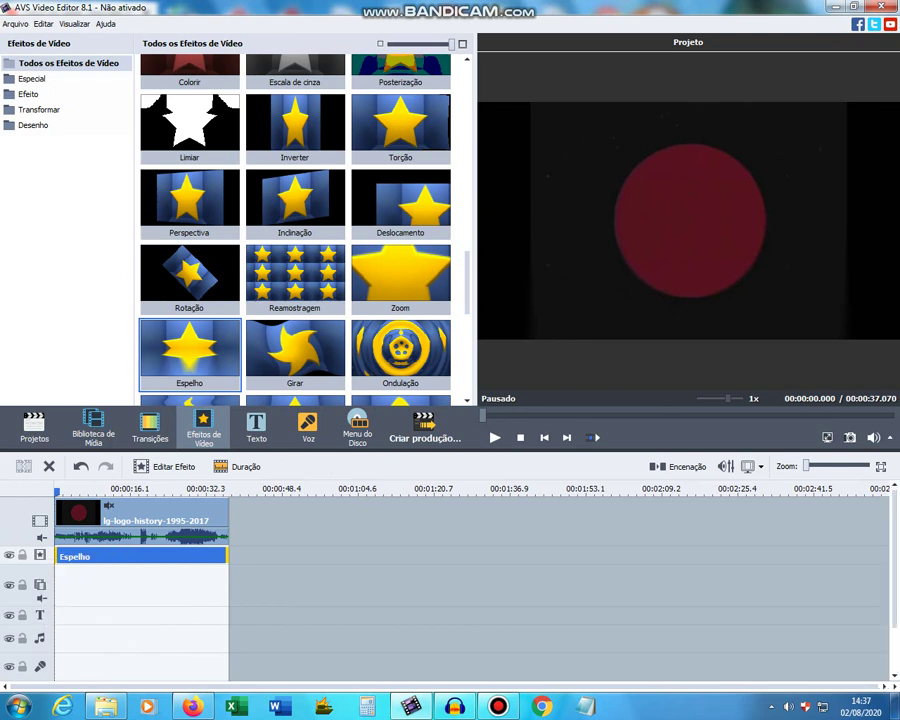
right_click(72, 557)
click(124, 637)
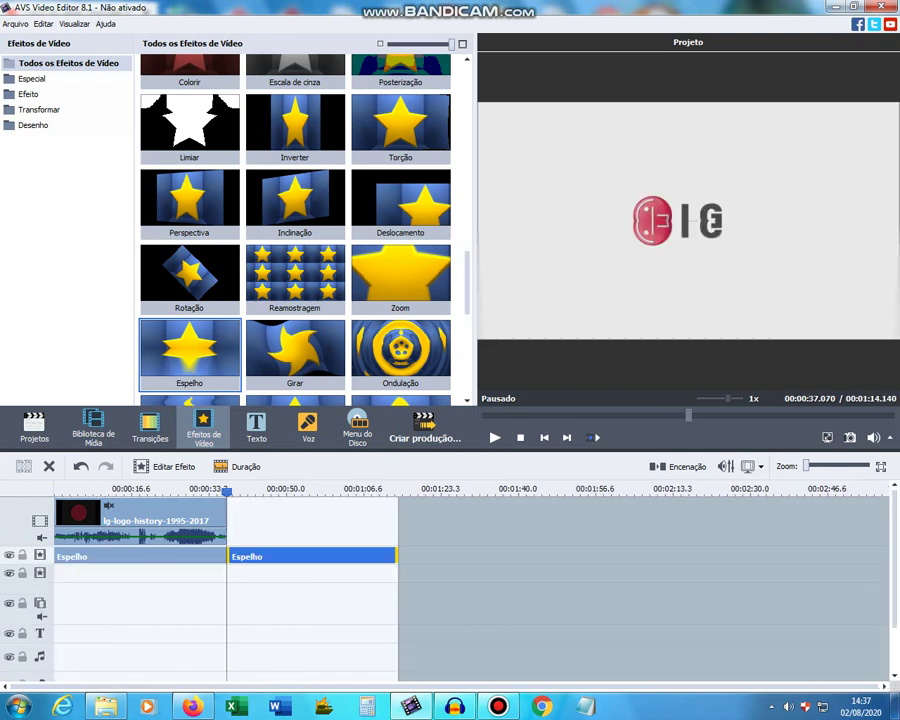
drag(275, 557, 101, 574)
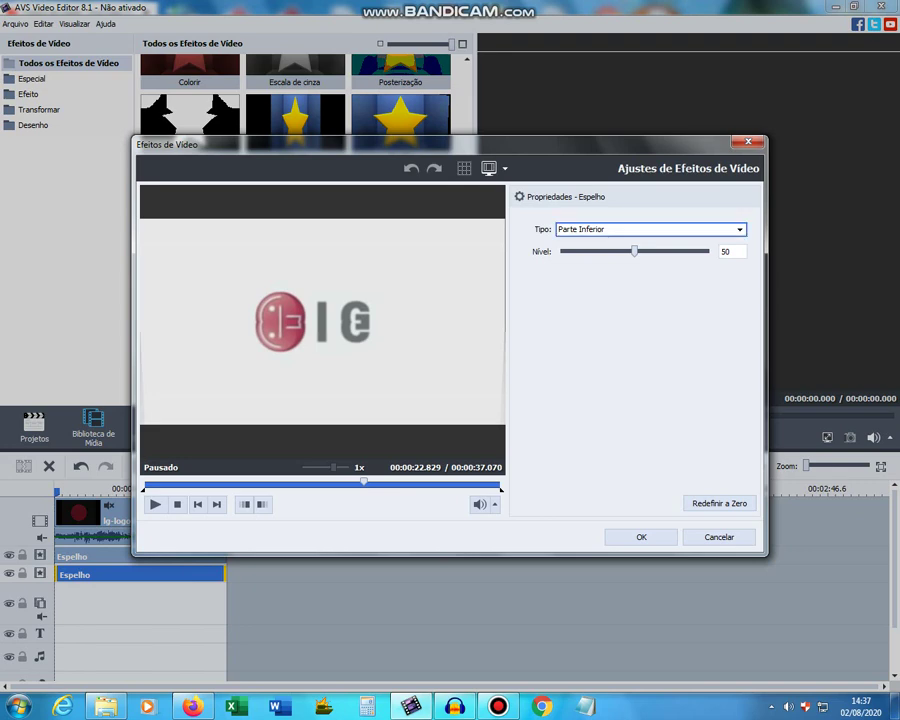
- Set the second Espelho effect's type to Esquerda with level 36
click(652, 230)
click(580, 280)
double_click(731, 252)
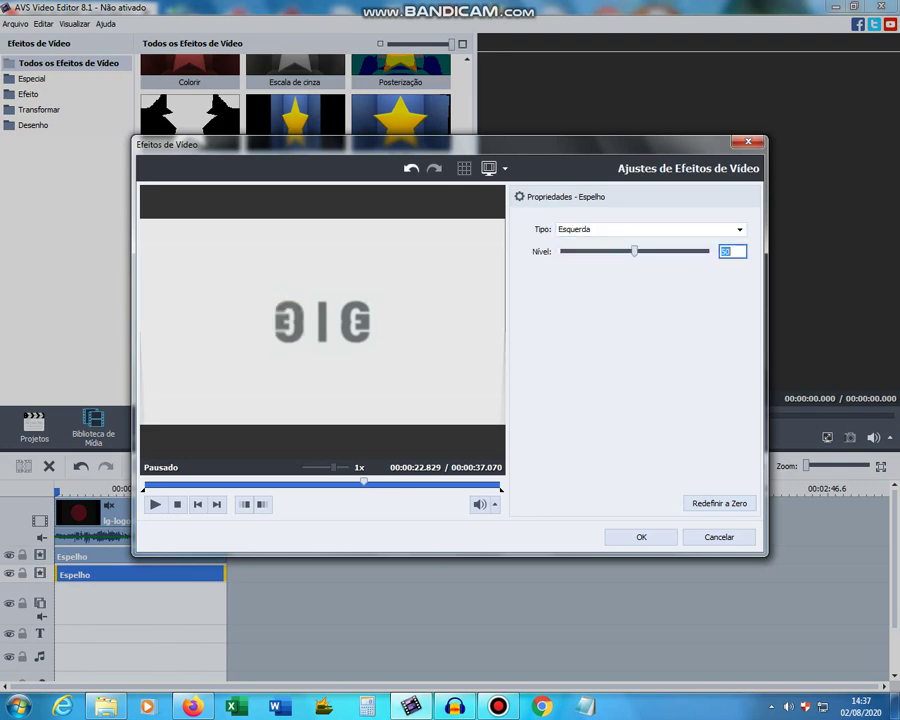
text(36)
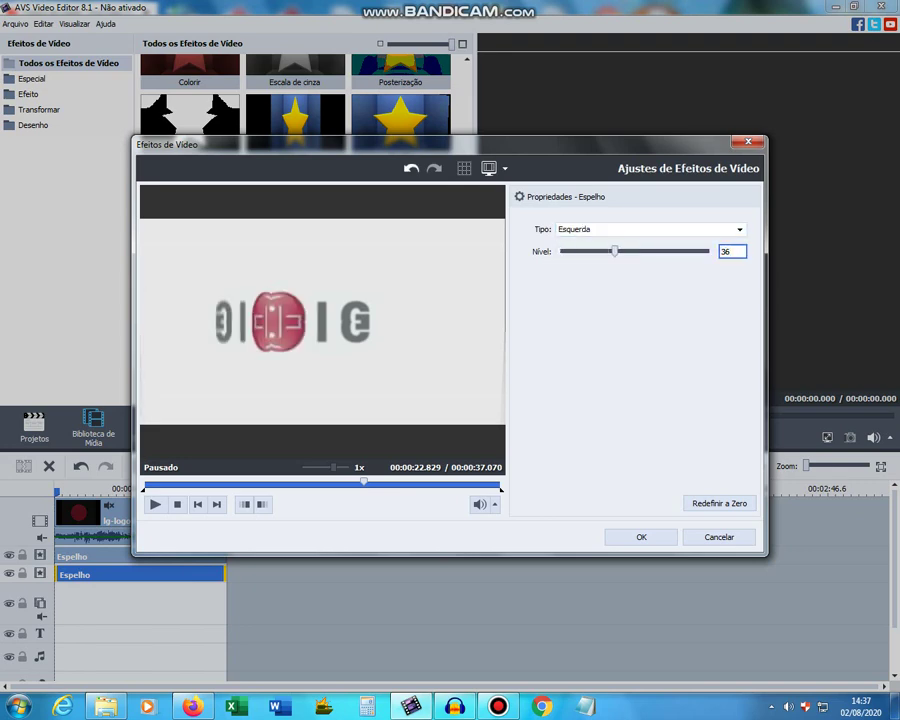
key(Return)
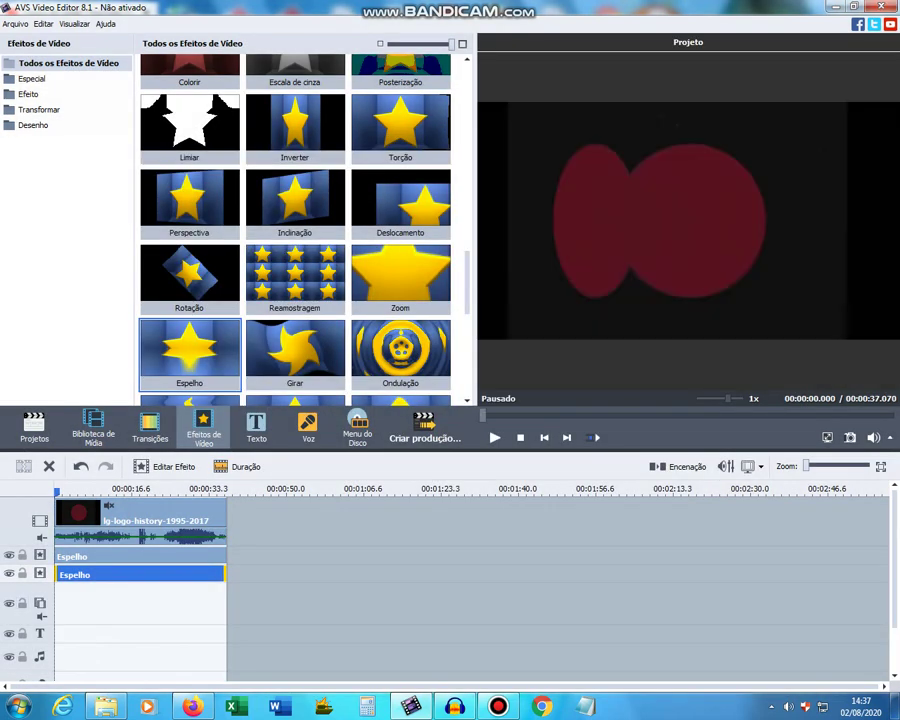
- Add a third effects line with another Espelho effect and trim it to the clip's end
right_click(44, 572)
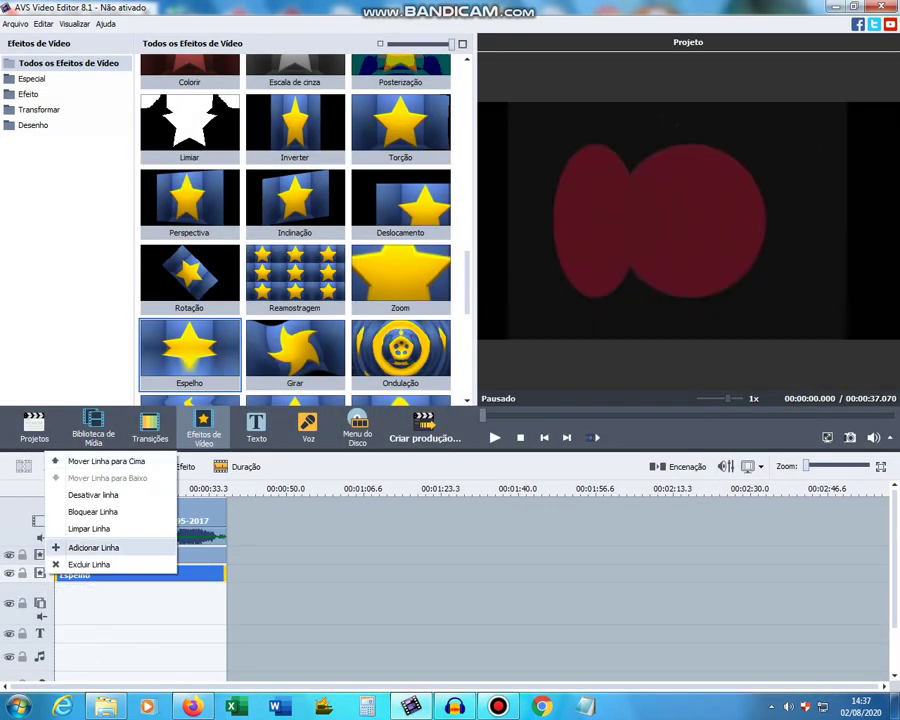
click(84, 542)
drag(190, 349, 119, 594)
drag(331, 592, 227, 592)
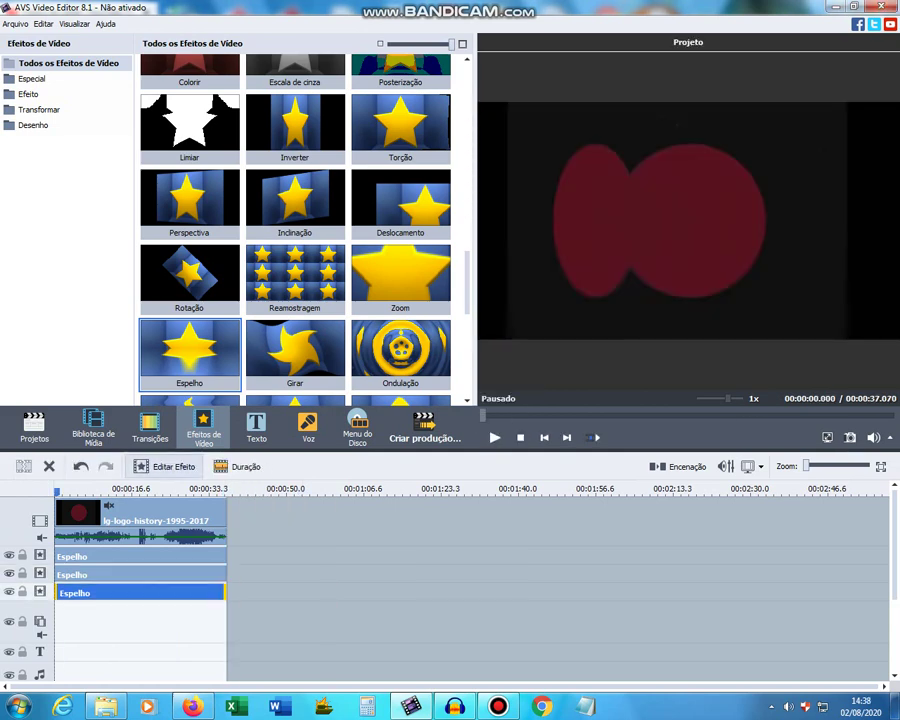
- Set the third Espelho effect's type to Direita, previewing it on the frame at 00:00:12.846
click(166, 467)
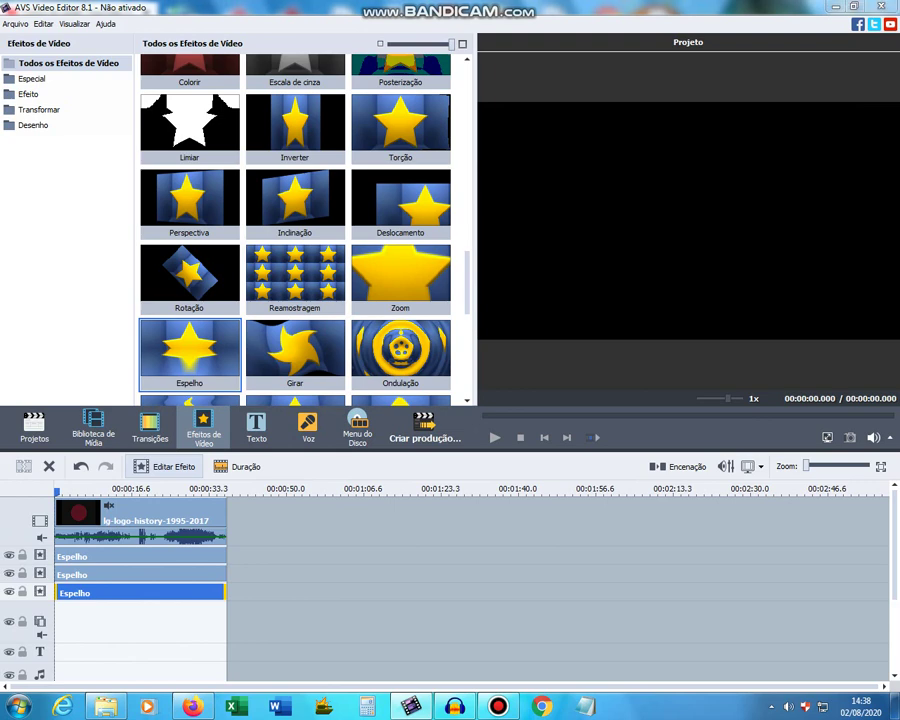
click(166, 466)
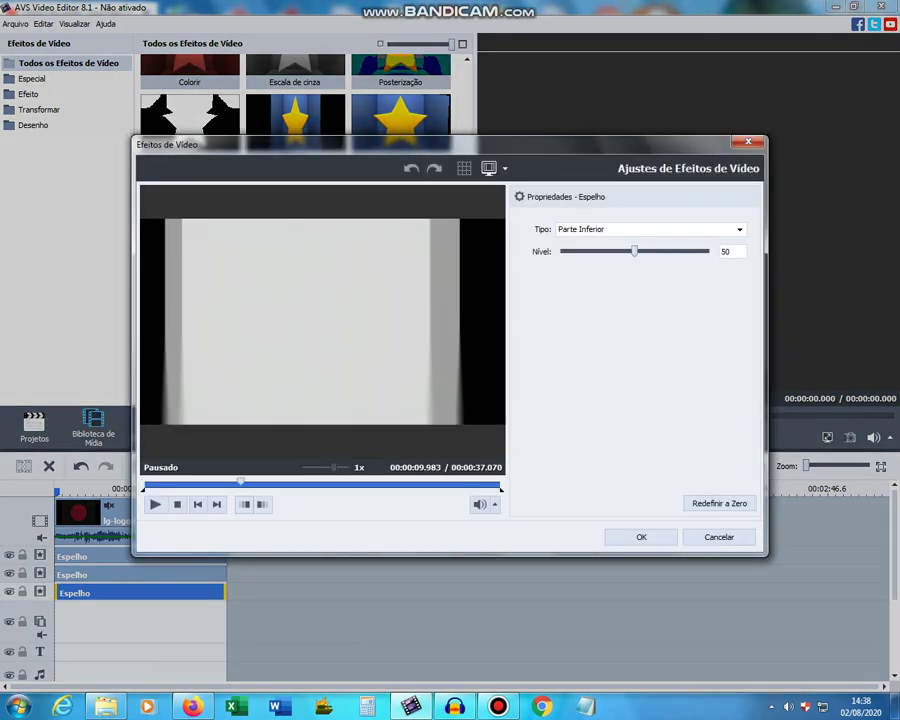
click(268, 484)
click(651, 229)
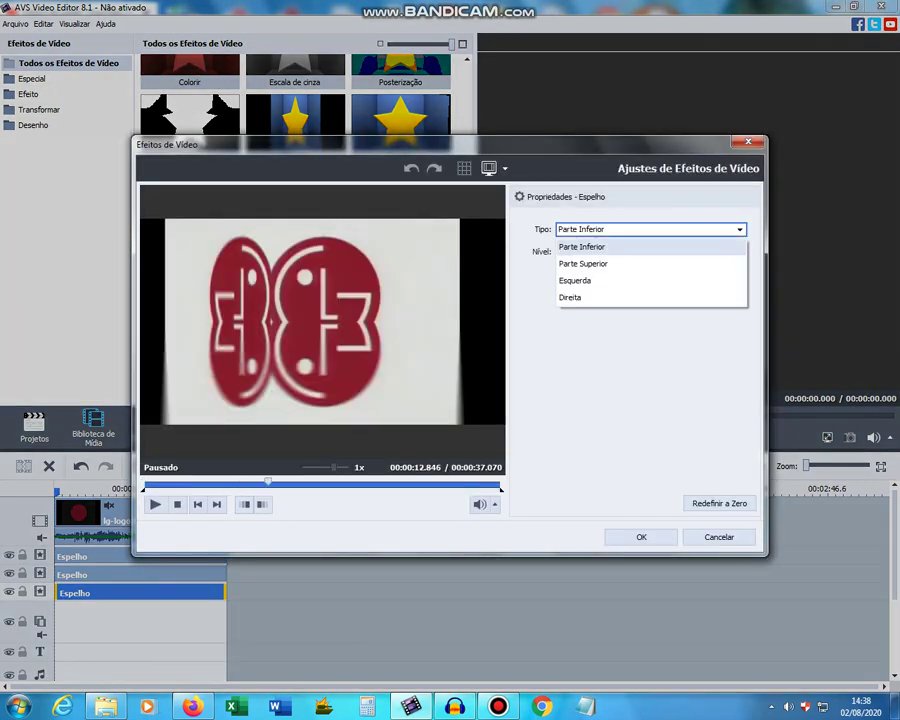
click(620, 297)
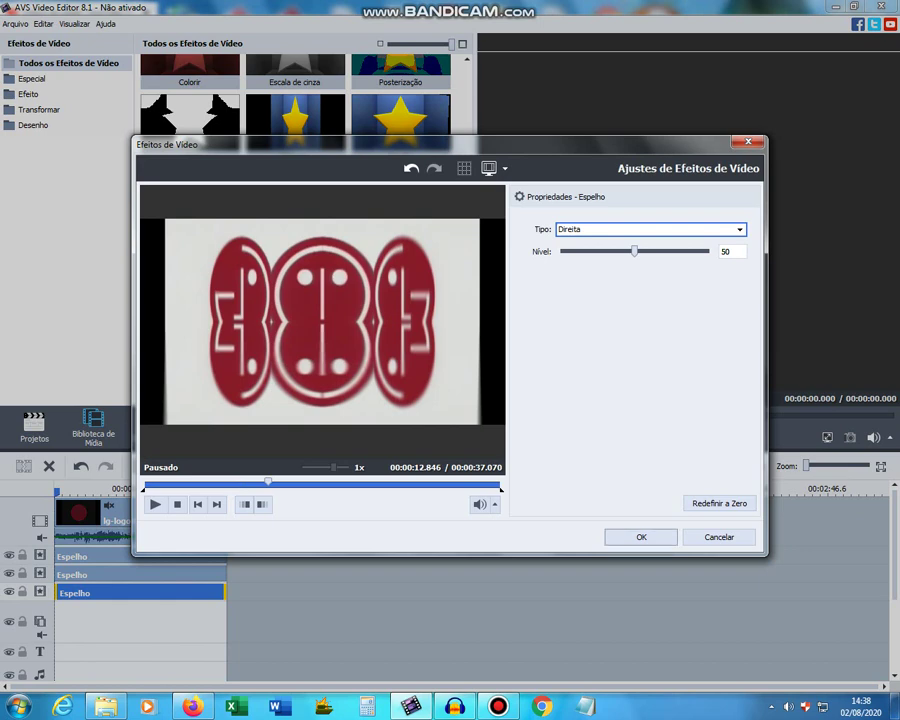
click(641, 537)
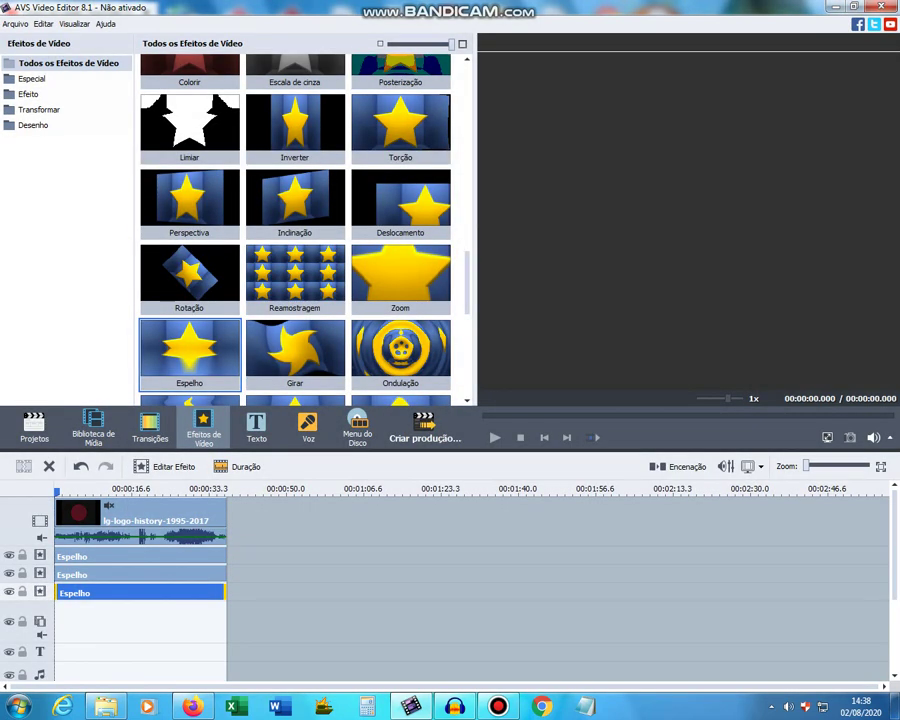
- Add a fourth effects line and apply the colour Inverter effect to it from the clip's start
right_click(43, 590)
click(92, 563)
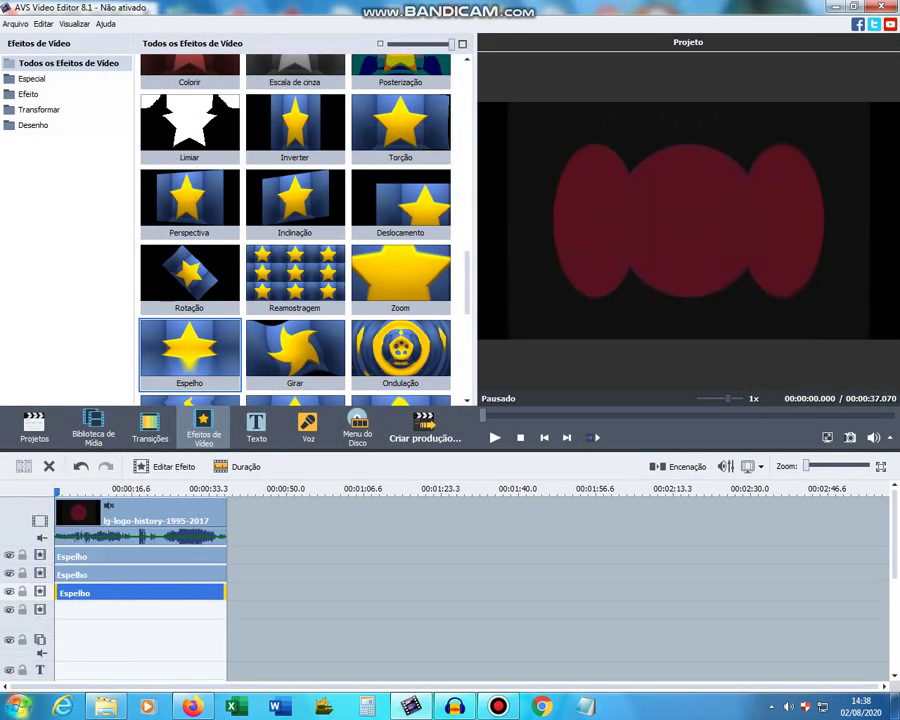
scroll(295, 230, up, 1)
scroll(400, 190, up, 1)
drag(400, 190, 120, 612)
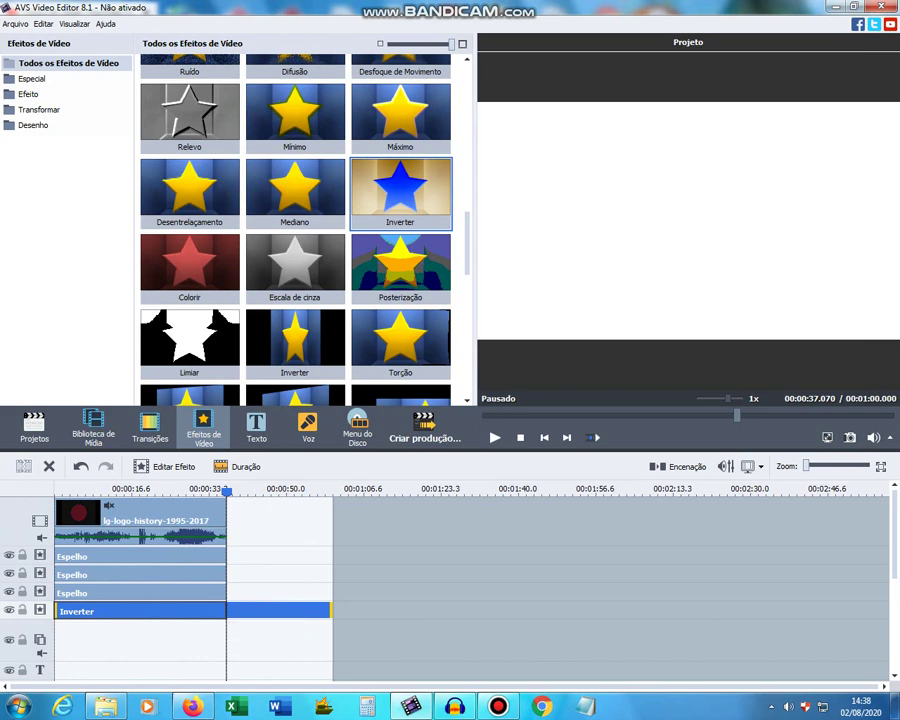
- Add a fifth effects line and place the Colorir effect on it along the whole clip
right_click(40, 610)
click(87, 587)
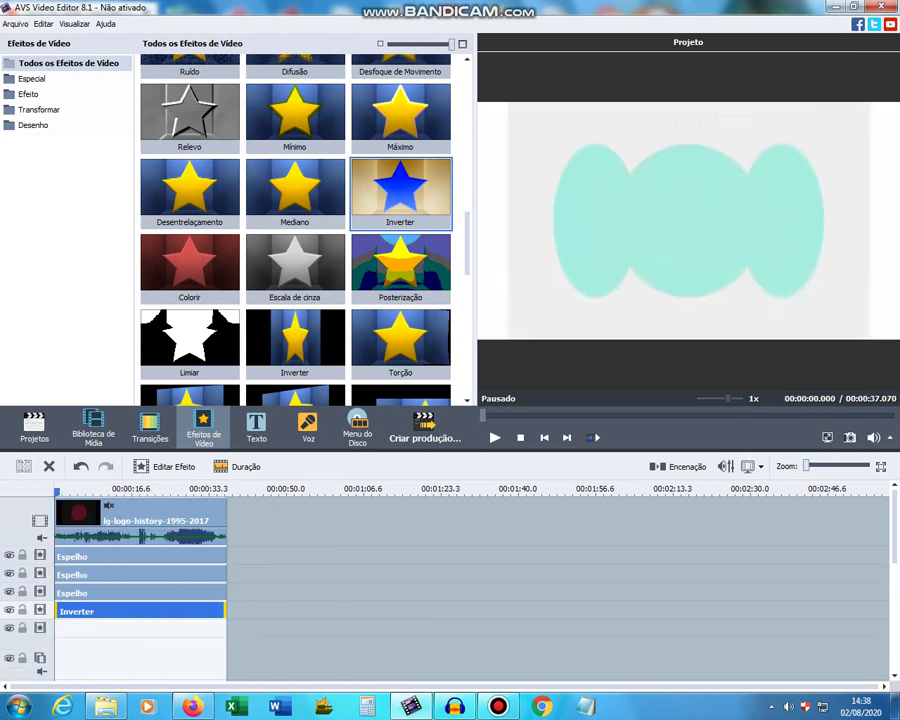
drag(190, 265, 120, 628)
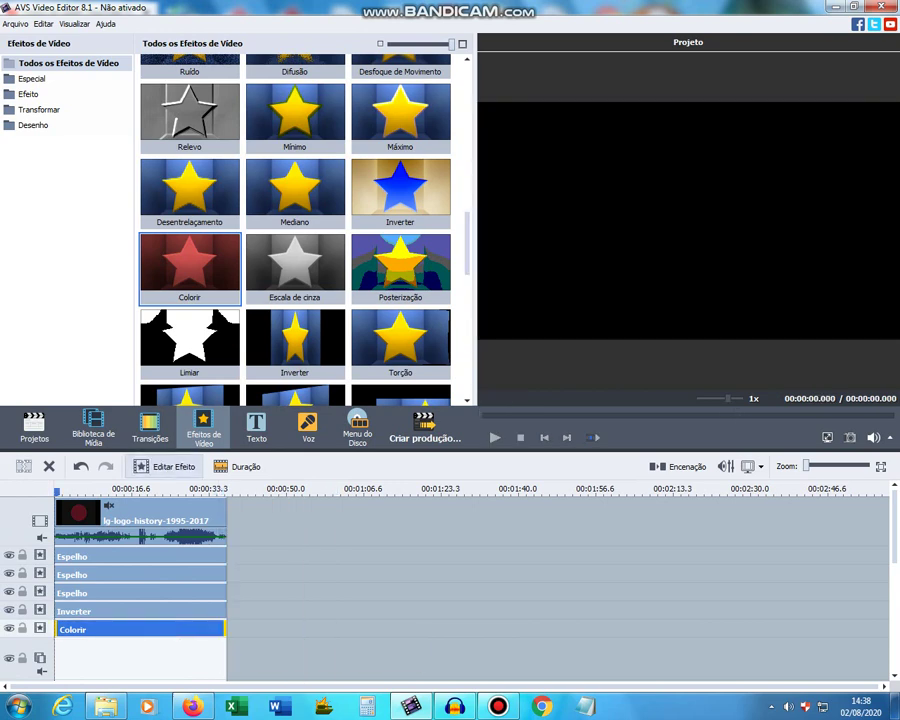
- Make the Colorir effect pure blue, with Azul at maximum and Vermelho at 0
click(165, 467)
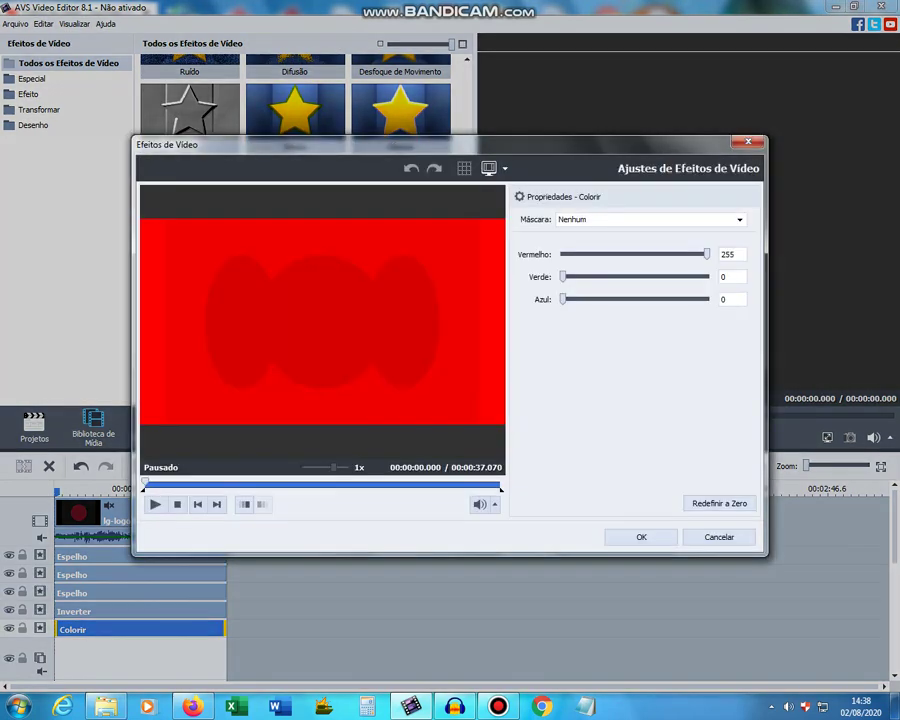
drag(563, 299, 707, 299)
drag(707, 254, 563, 254)
click(641, 537)
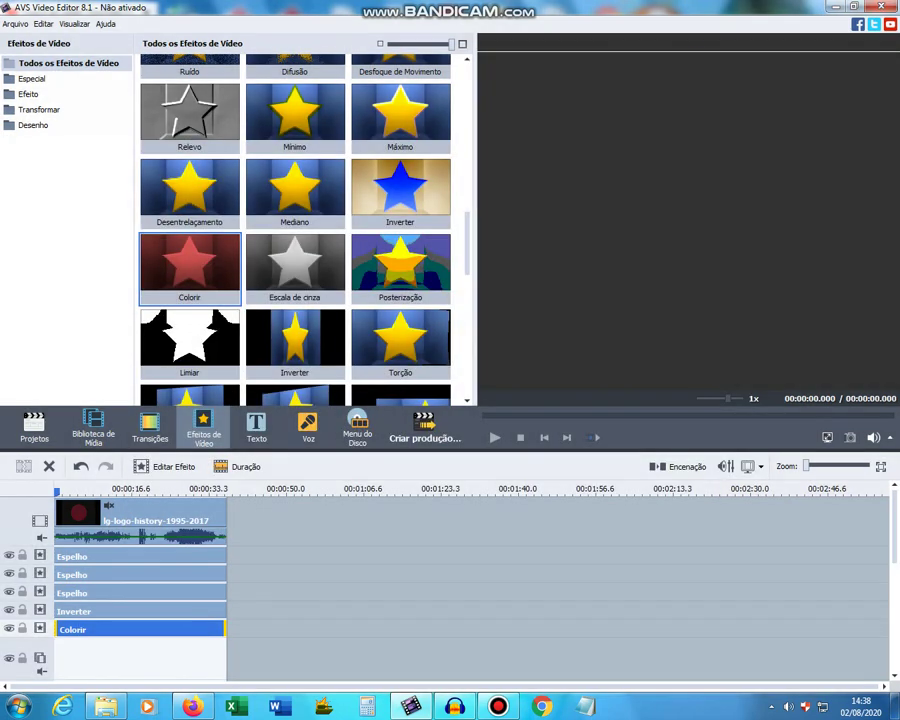
- Add a sixth effects line with the Troca de Cores effect and trim it to the clip's end
right_click(40, 629)
click(88, 601)
scroll(295, 230, up, 5)
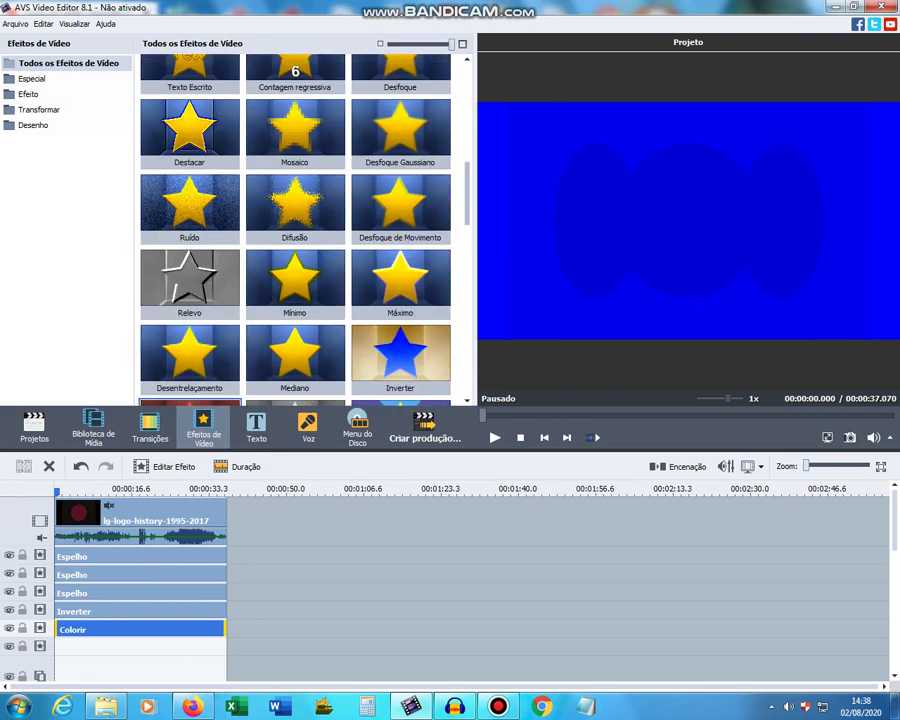
drag(295, 120, 120, 680)
drag(333, 642, 227, 642)
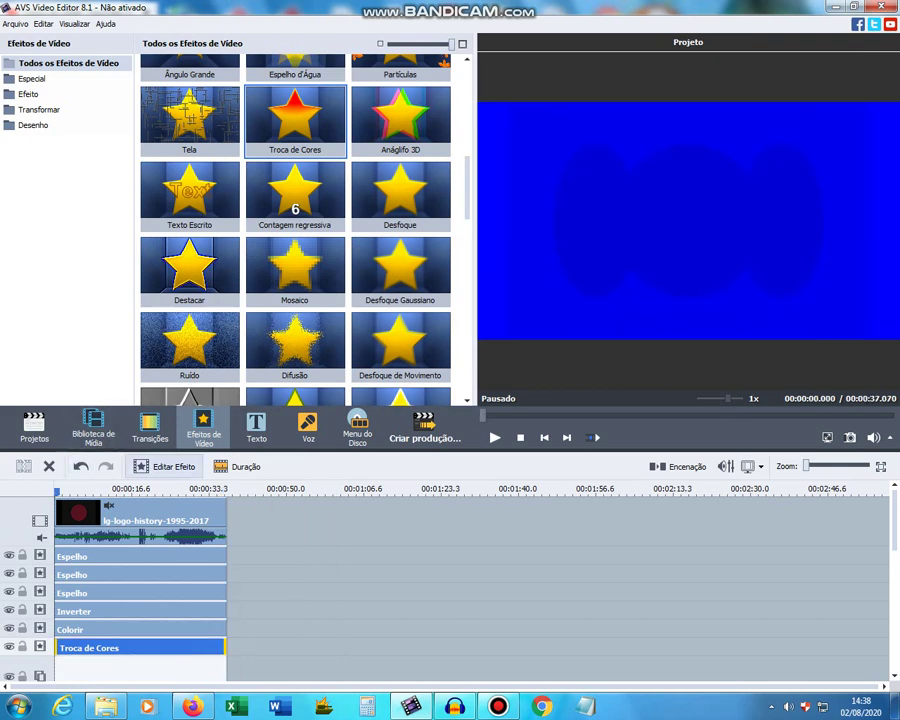
- Set Troca de Cores to swap blue as Cor 1 with white as Cor 2
click(165, 466)
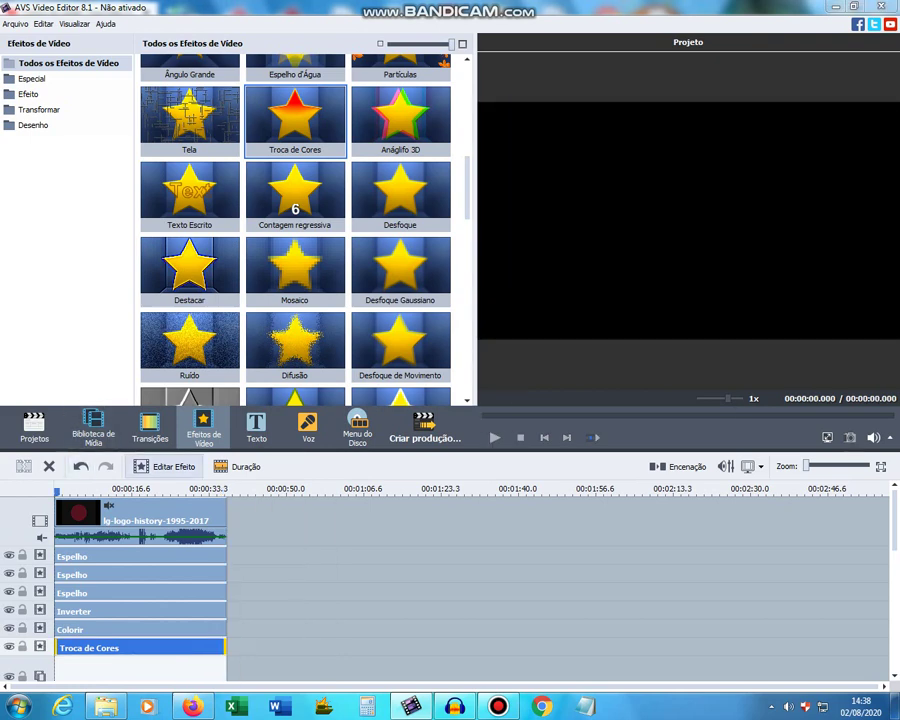
double_click(222, 647)
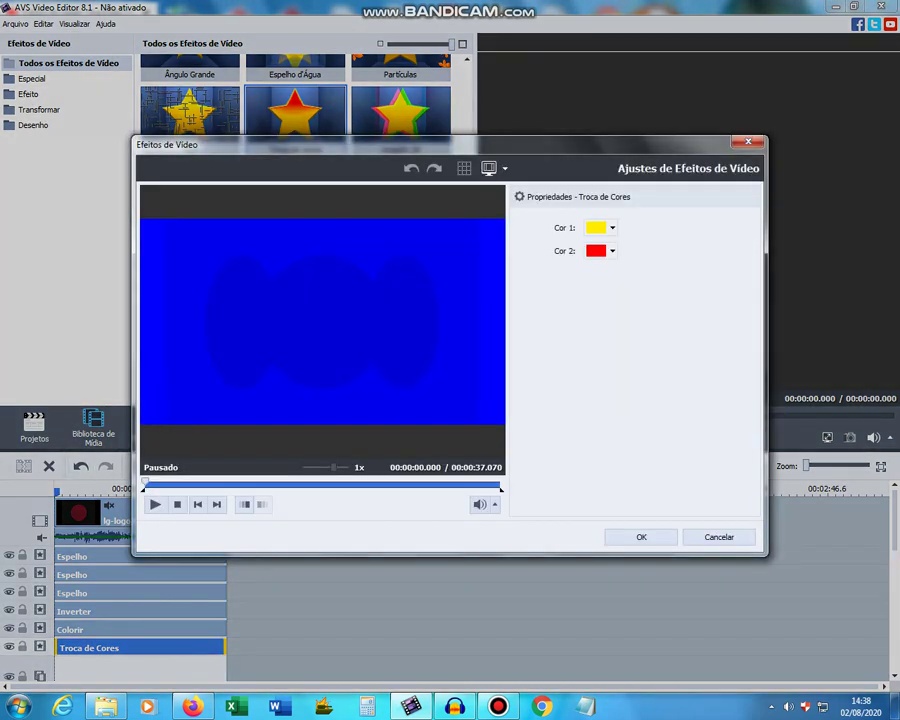
click(612, 228)
click(670, 261)
click(611, 251)
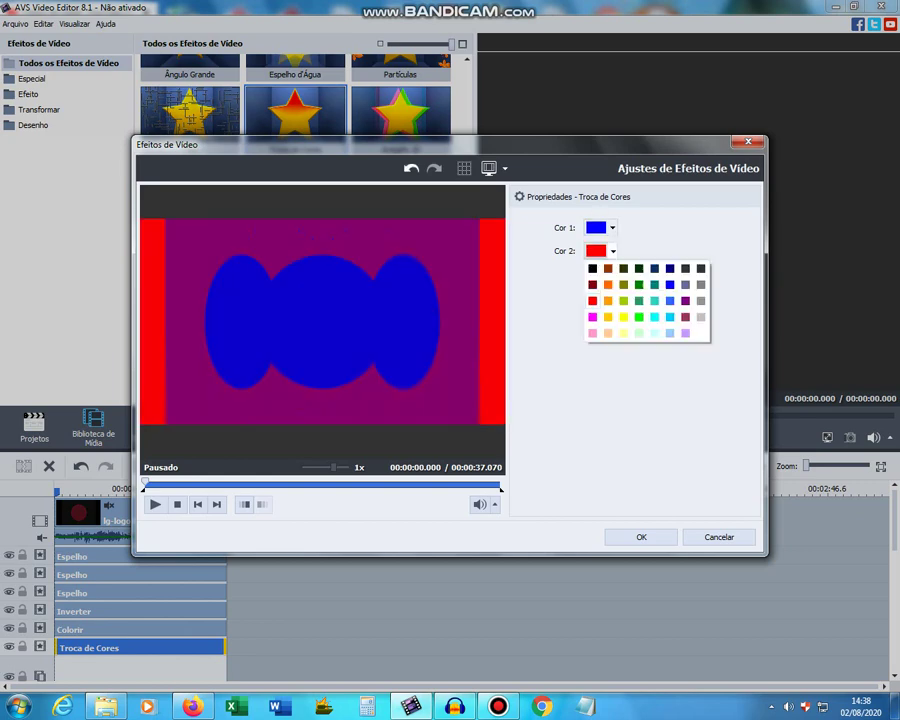
click(701, 333)
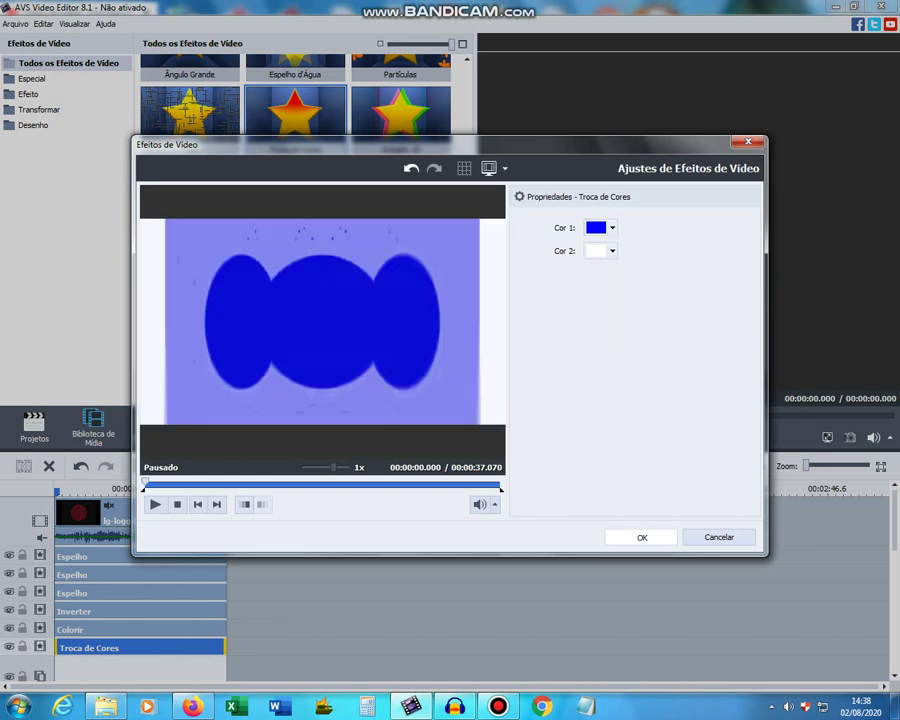
click(641, 537)
- Show the media library and select the lg-logo-history-1995-2017 clip on the timeline
click(93, 428)
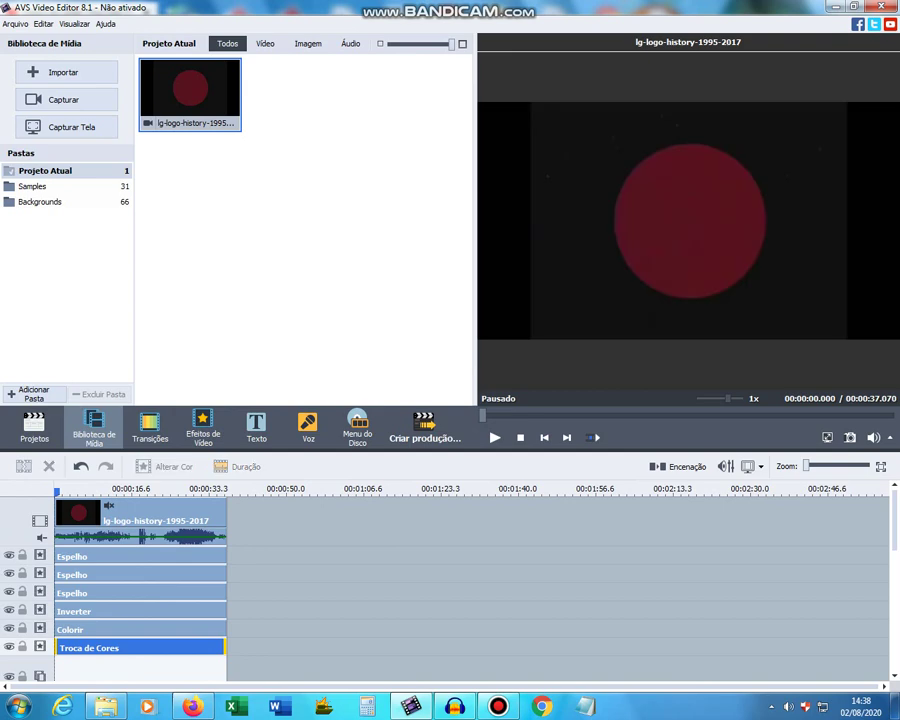
click(142, 518)
scroll(200, 590, down, 1)
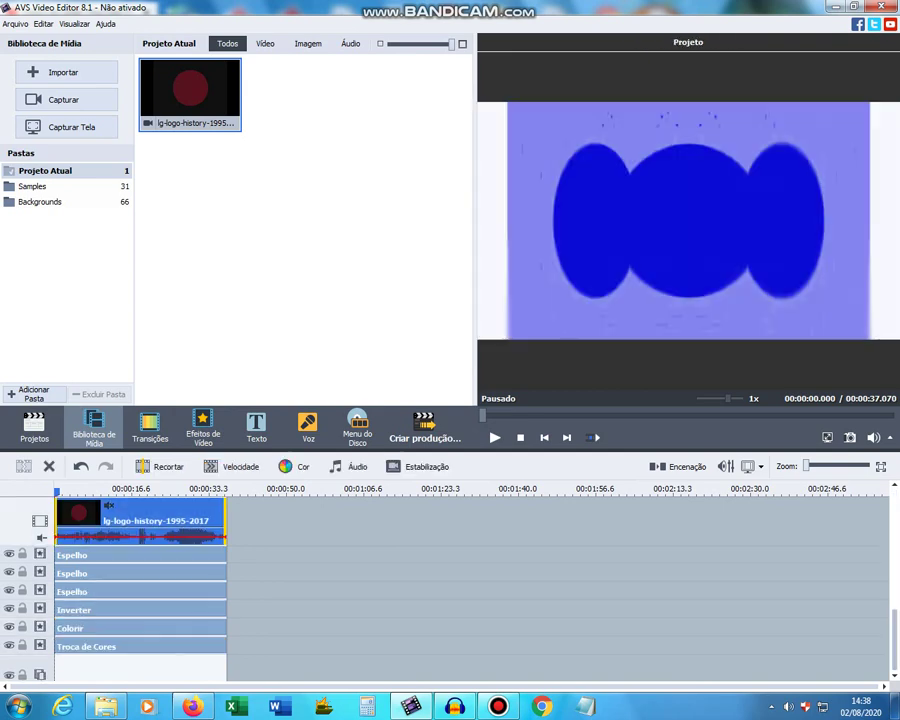
- Switch to Audacity, import the LG Logo History MP3 from the Vídeos library and raise its pitch by 7 semitones
scroll(140, 600, down, 3)
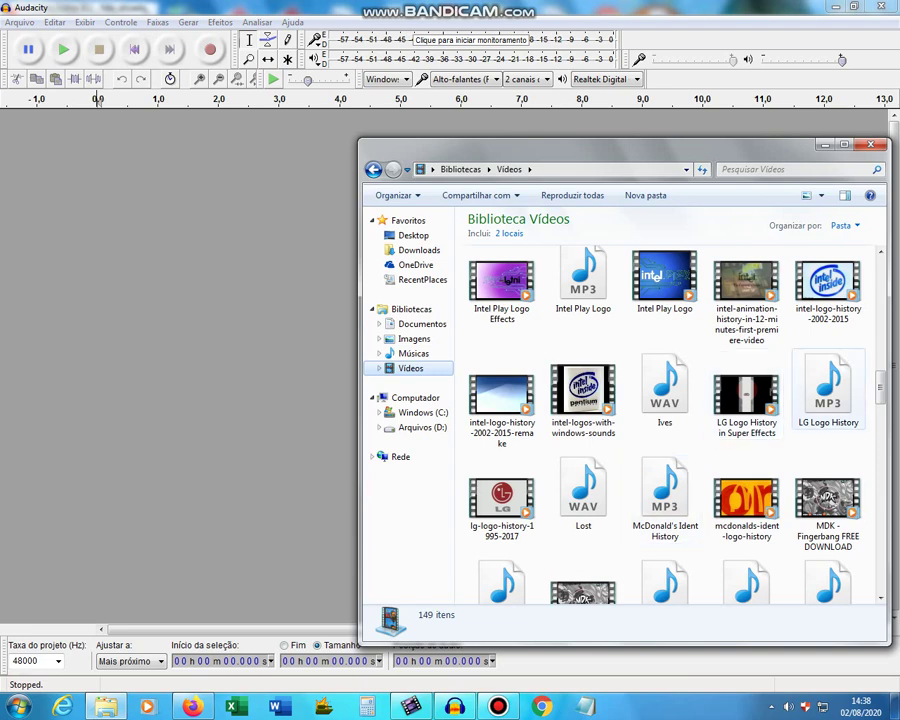
drag(828, 390, 116, 284)
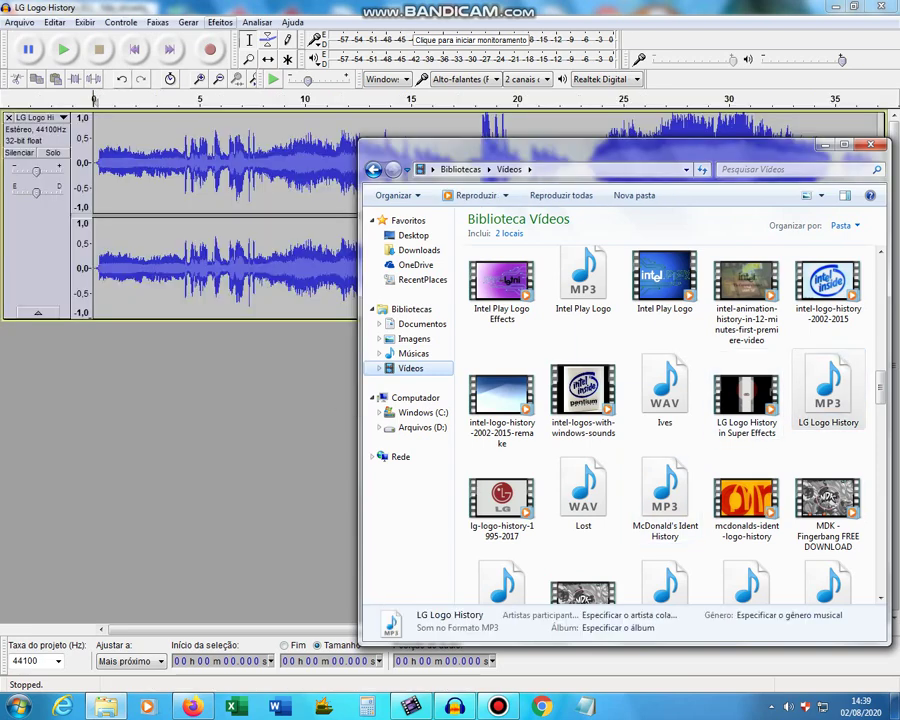
click(220, 22)
click(300, 104)
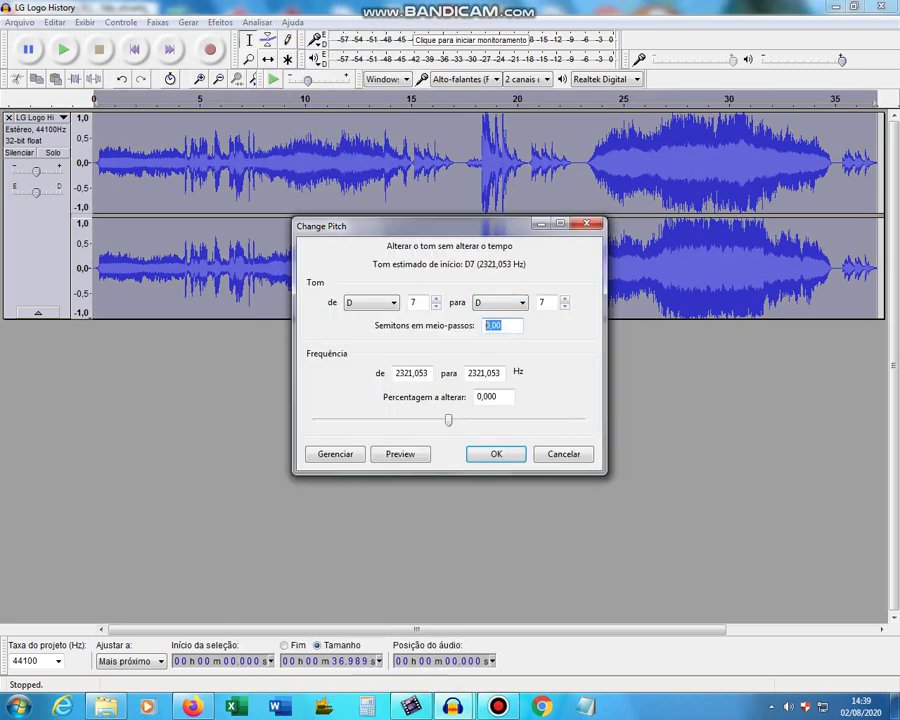
text(5)
key(Return)
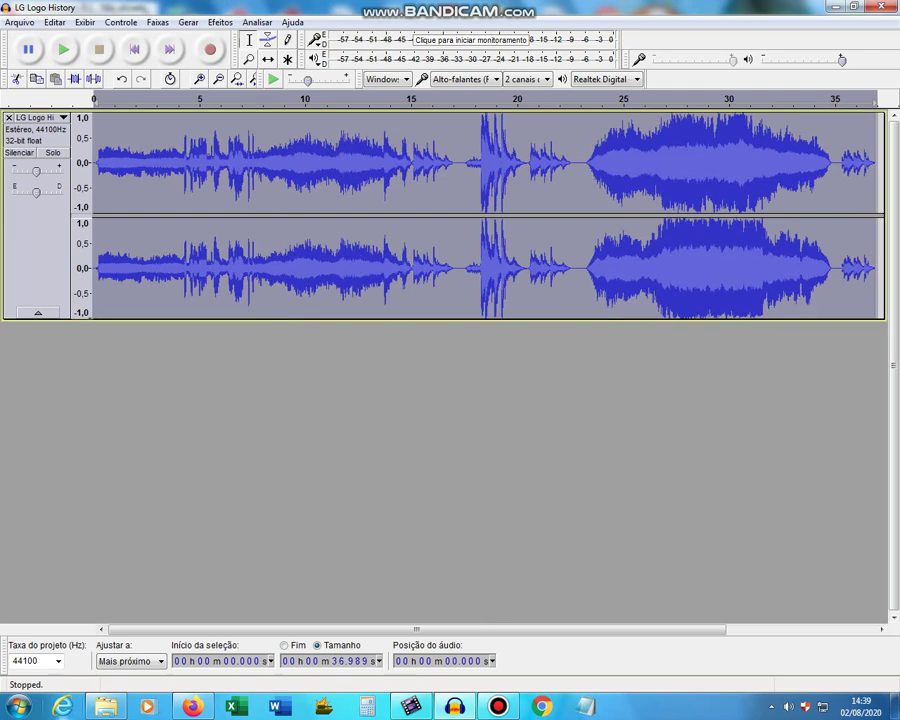
- Import LG Logo History again as a second track and change its pitch by 7 semitones
click(106, 706)
drag(828, 390, 180, 420)
click(220, 22)
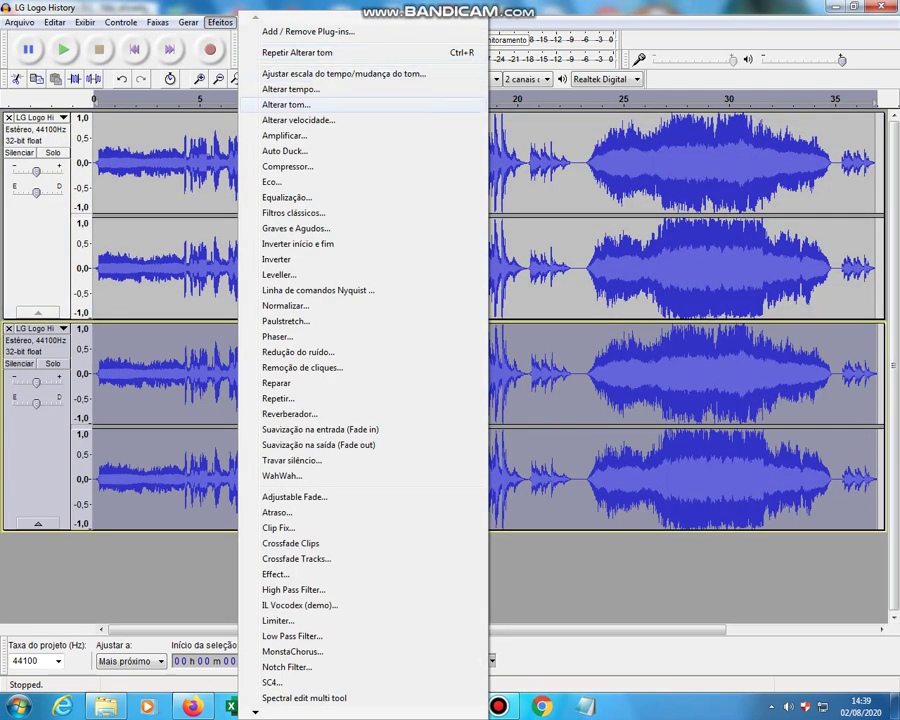
click(300, 106)
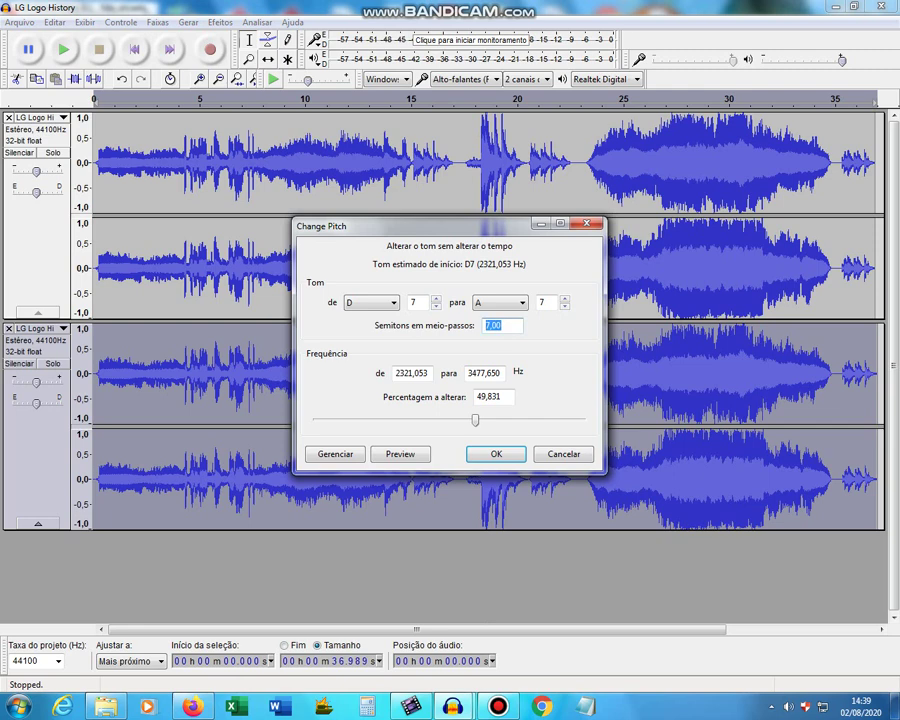
click(495, 454)
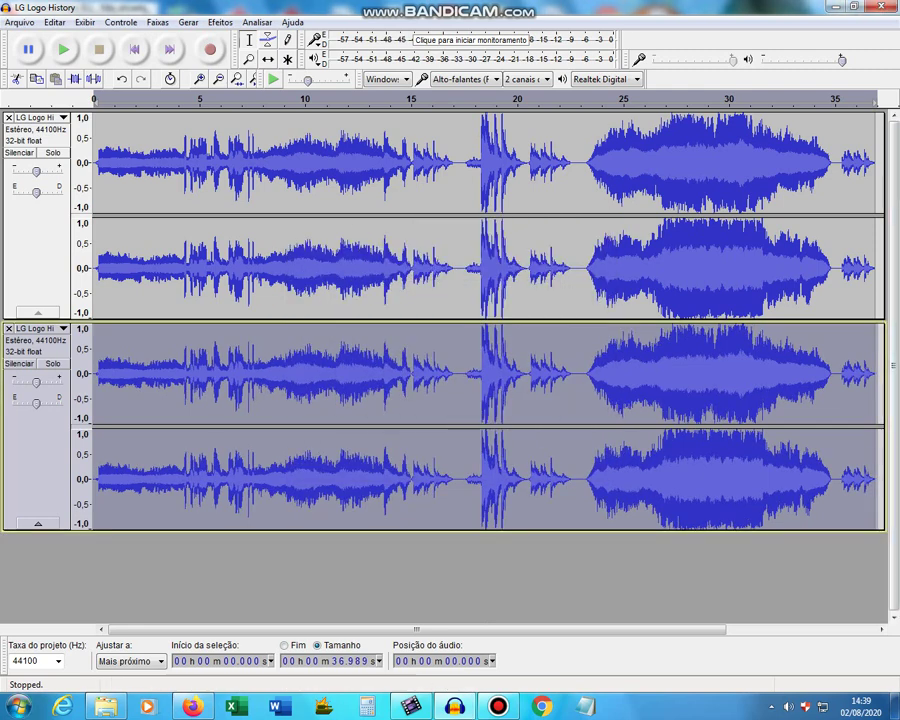
- Import LG Logo History from the Vídeos library as a third track, open Change Pitch for it and cancel the dialog
click(106, 706)
drag(828, 388, 233, 612)
click(220, 22)
click(270, 104)
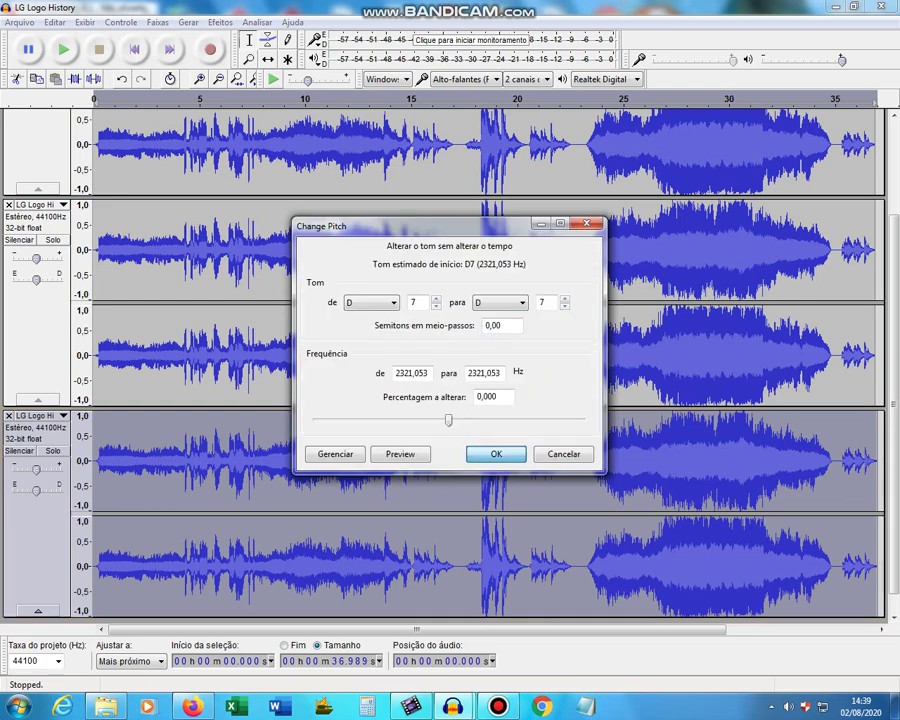
click(564, 454)
scroll(564, 454, down, 1)
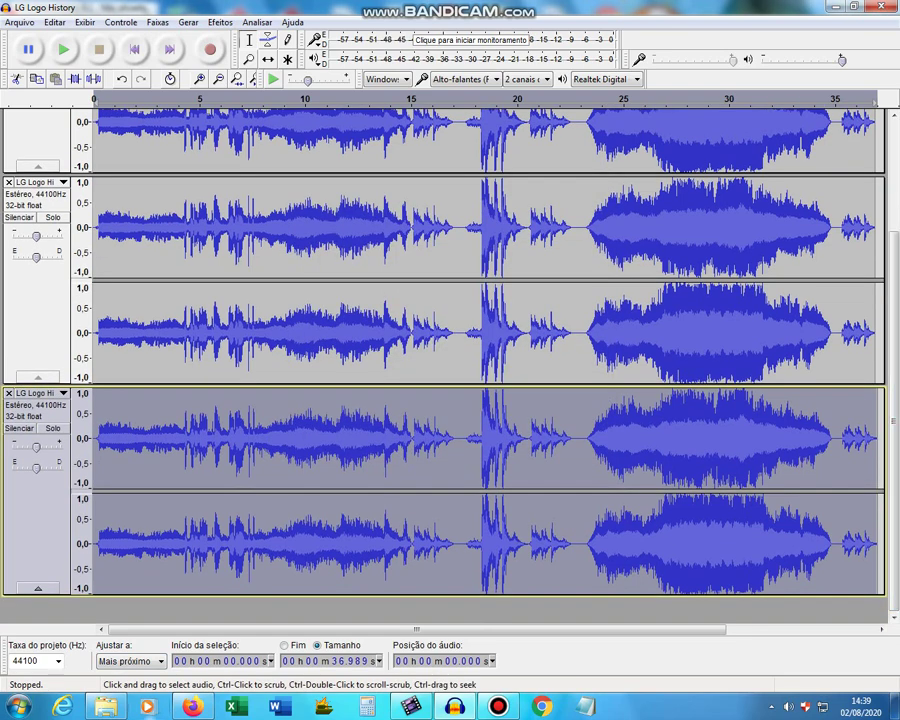
- Import LG Logo History as a fourth track and lower its pitch by 7 semitones
click(106, 706)
drag(828, 400, 197, 606)
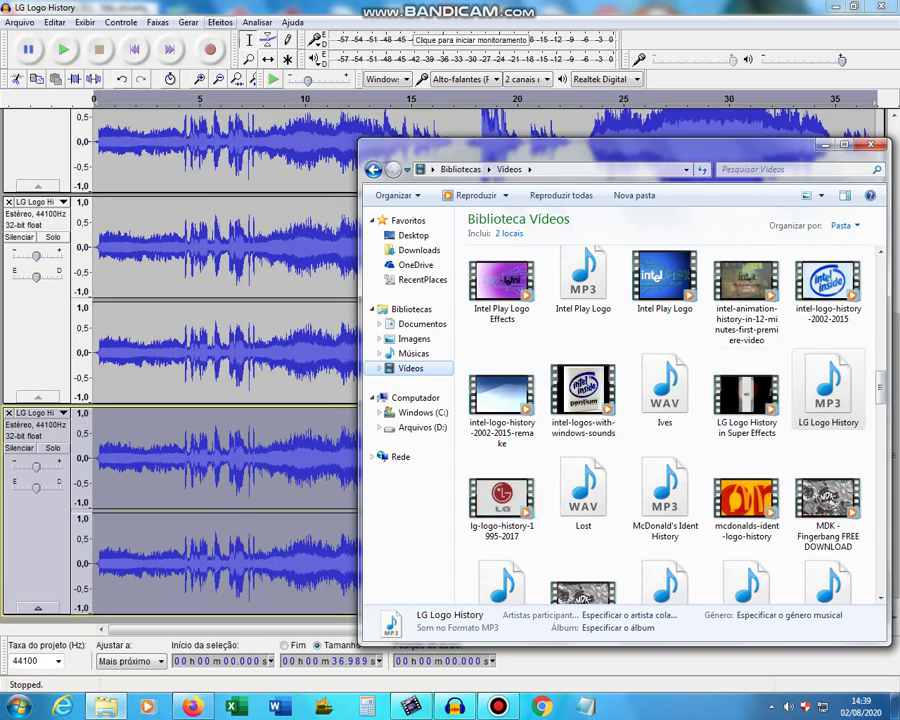
click(220, 22)
click(286, 104)
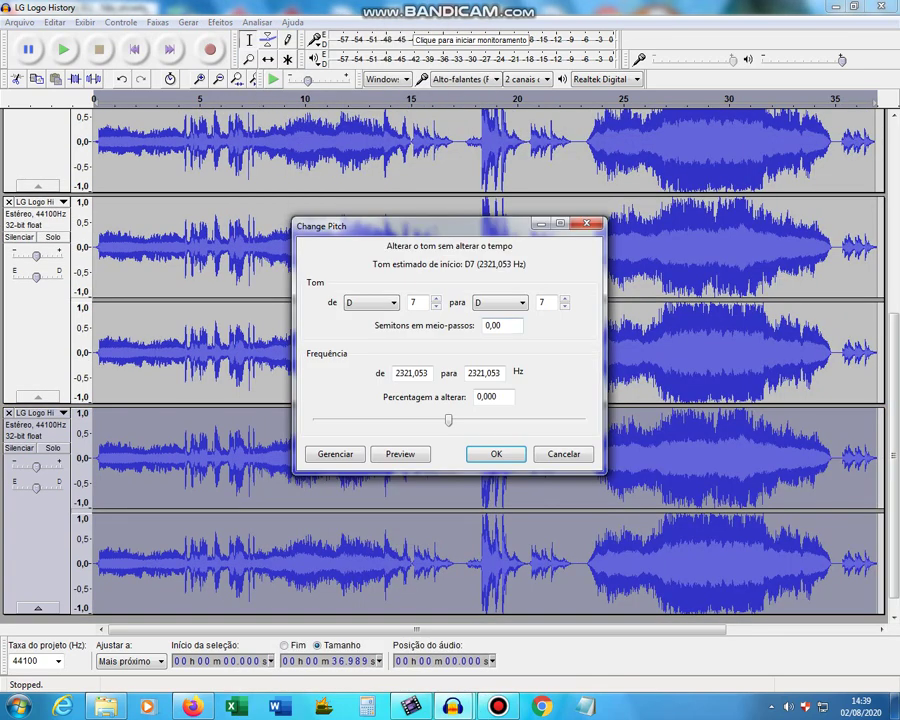
text(-)
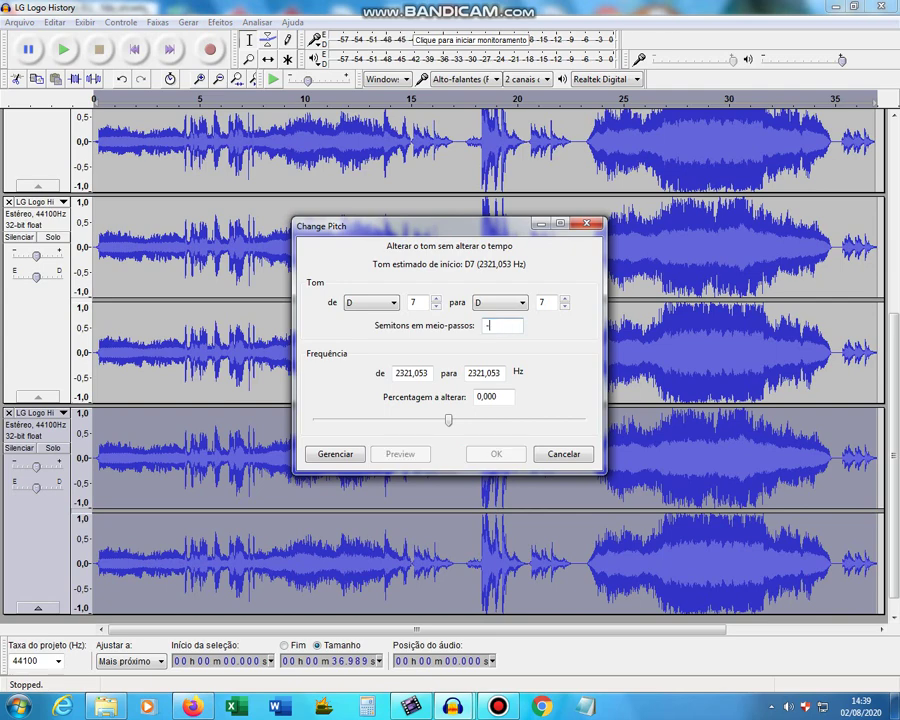
text(7)
key(Return)
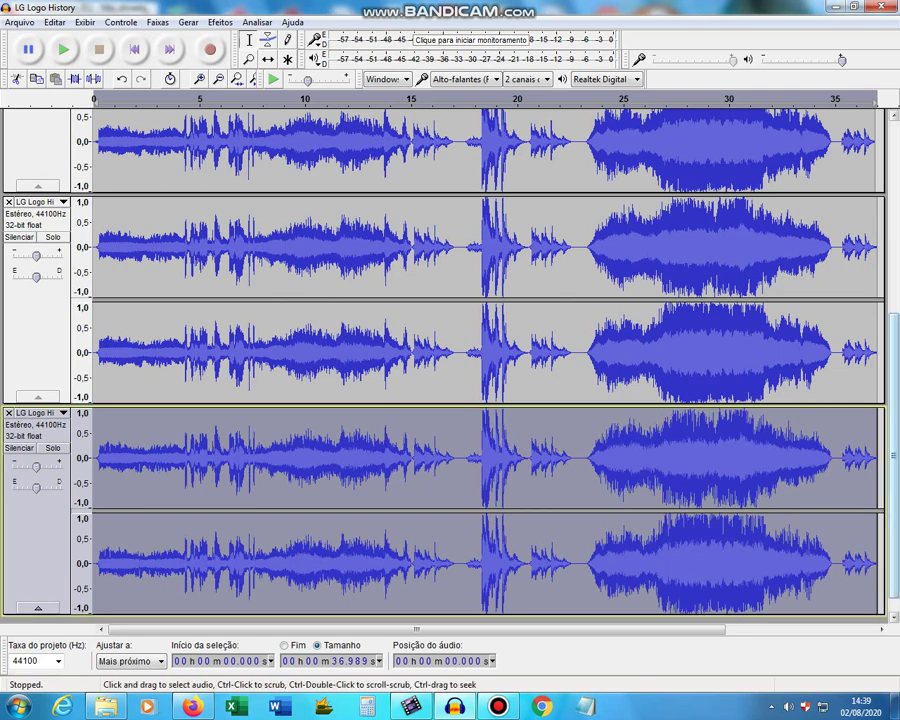
- Add LG Logo History as a fifth track and apply a pitch change of -7 semitones to it
scroll(440, 360, down, 1)
click(106, 706)
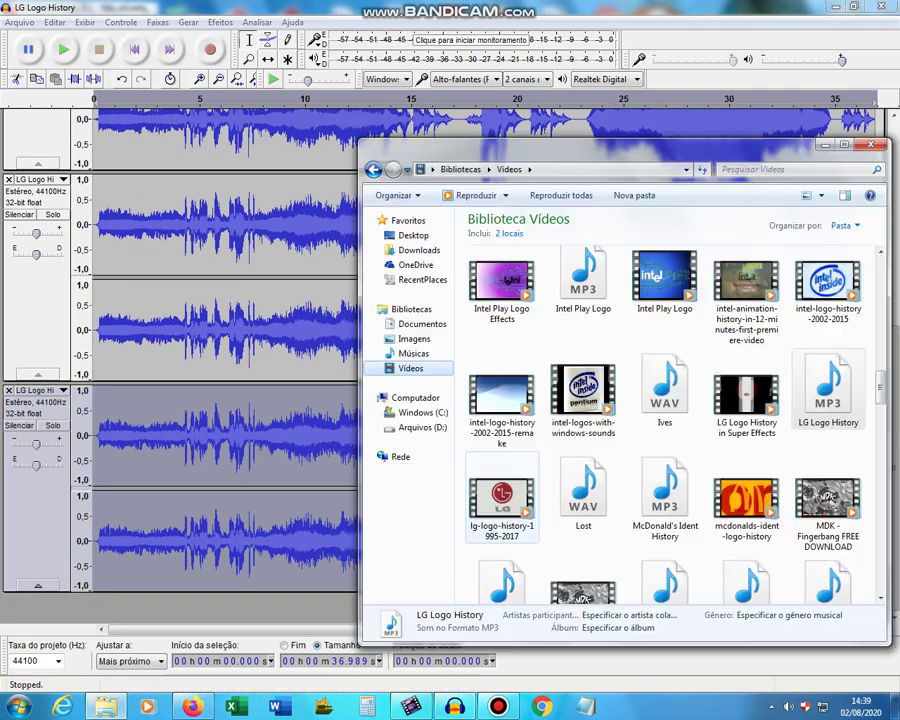
drag(826, 392, 278, 603)
click(136, 22)
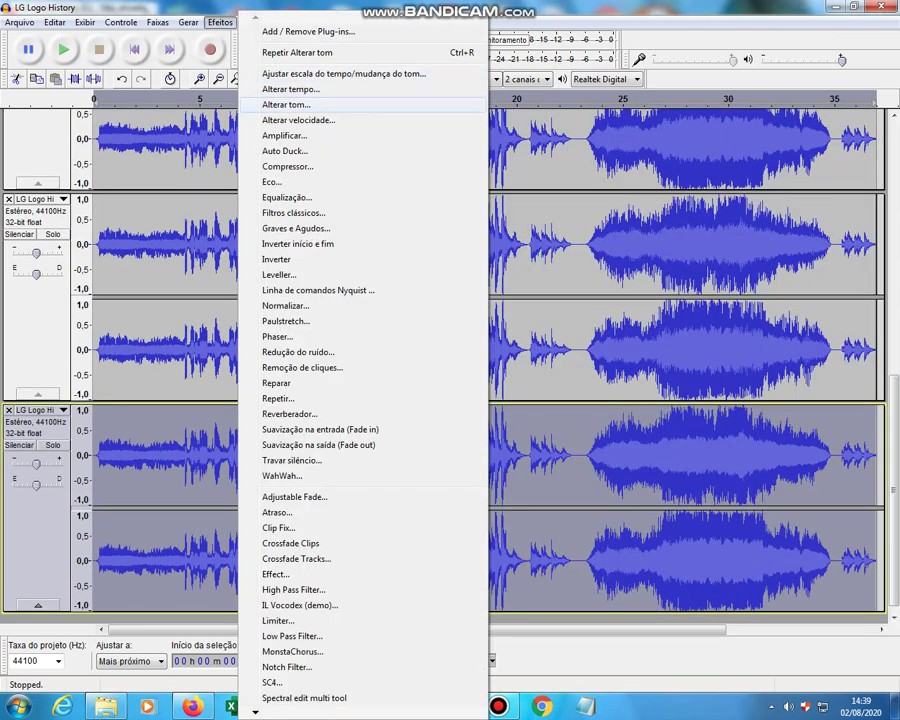
click(300, 106)
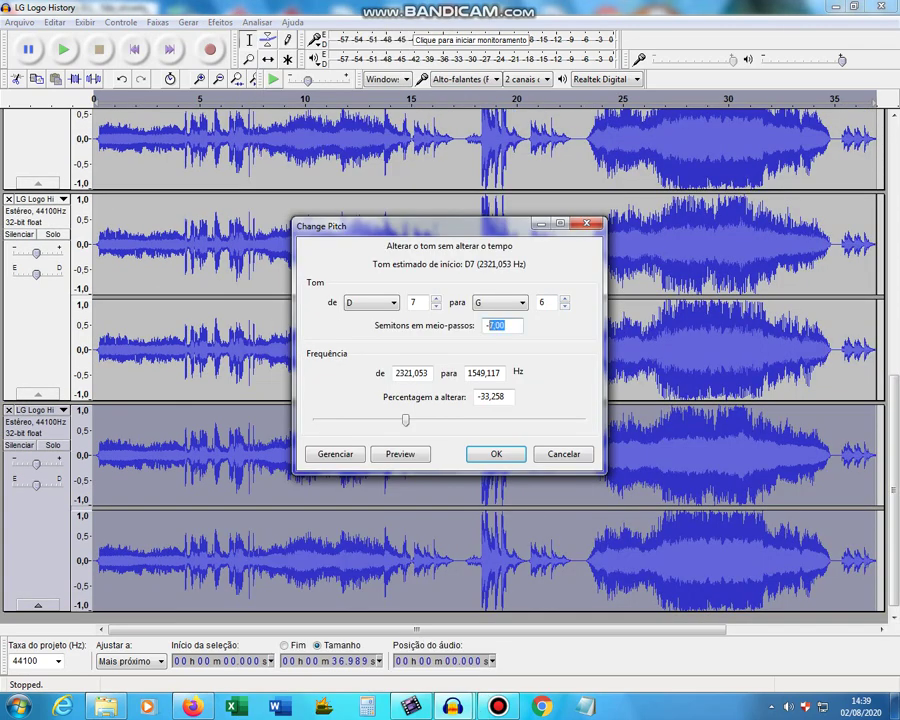
click(496, 454)
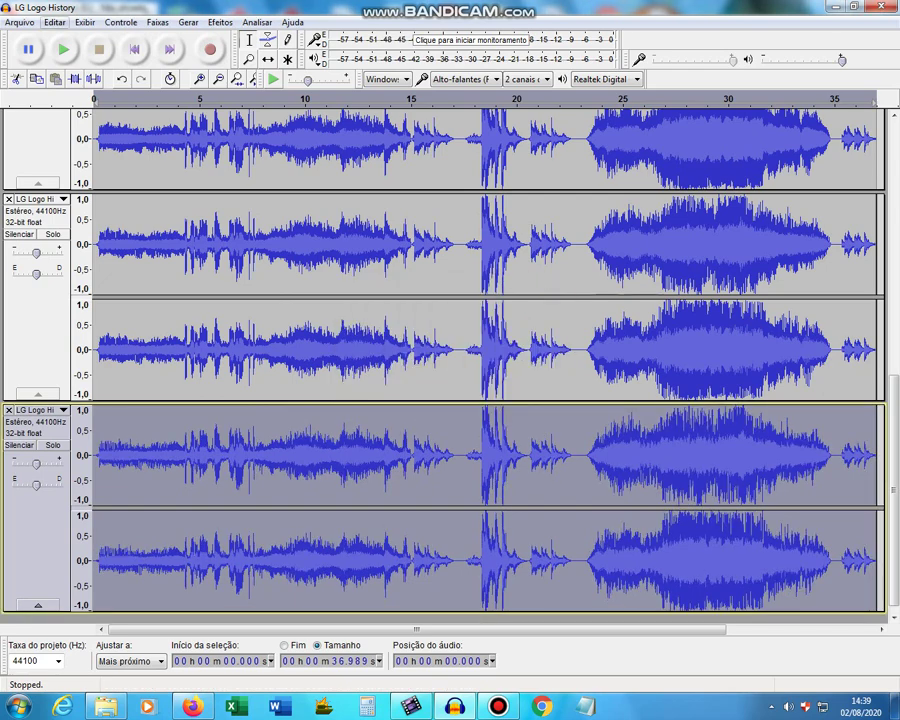
- Export the mix as a 16-bit WAV named "LG Logo History in MediaVideoMaker555's G-Major 14" with blank metadata, and close Audacity without saving the project
click(19, 22)
click(56, 215)
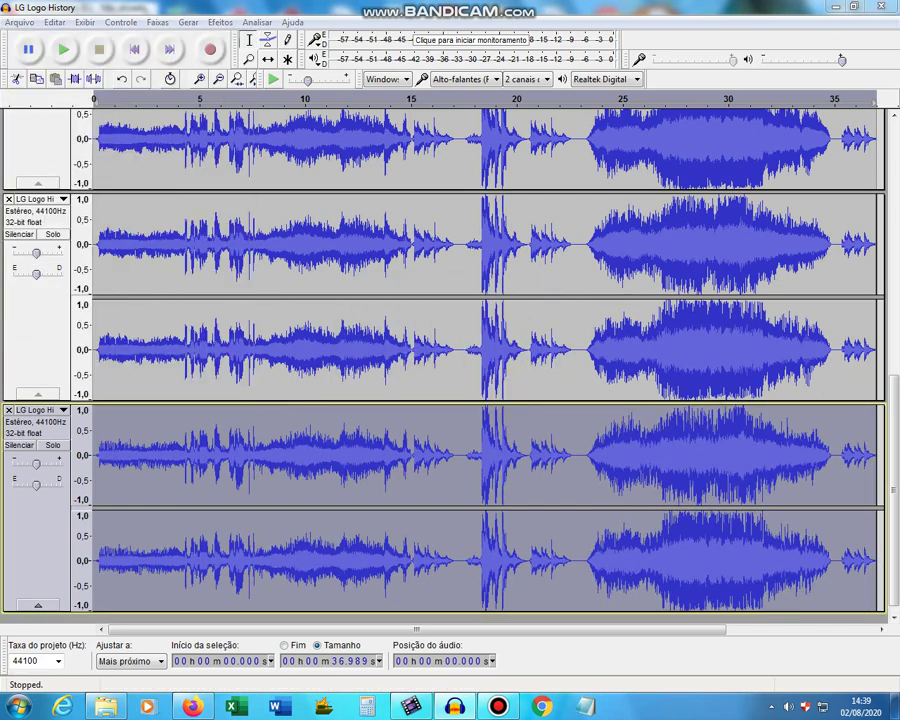
click(202, 289)
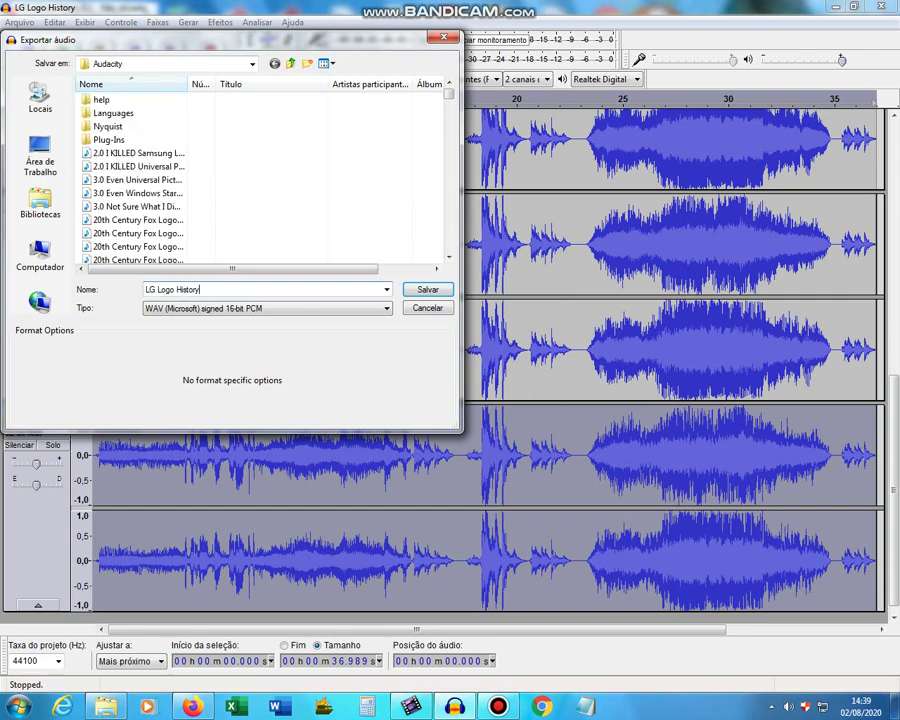
text(in MediaVideoMaker555's G-Major 14)
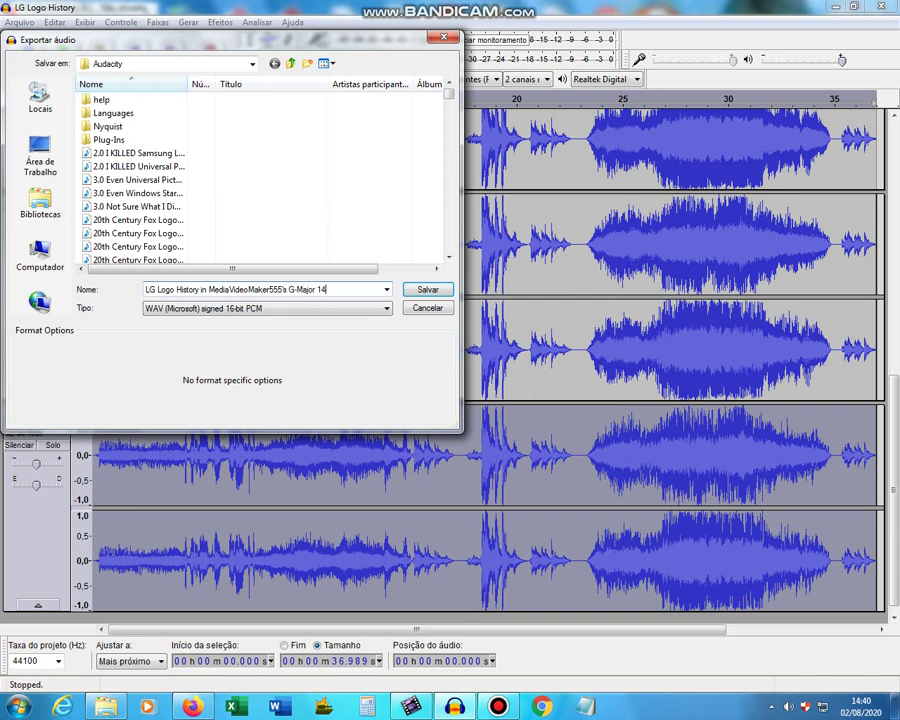
key(Return)
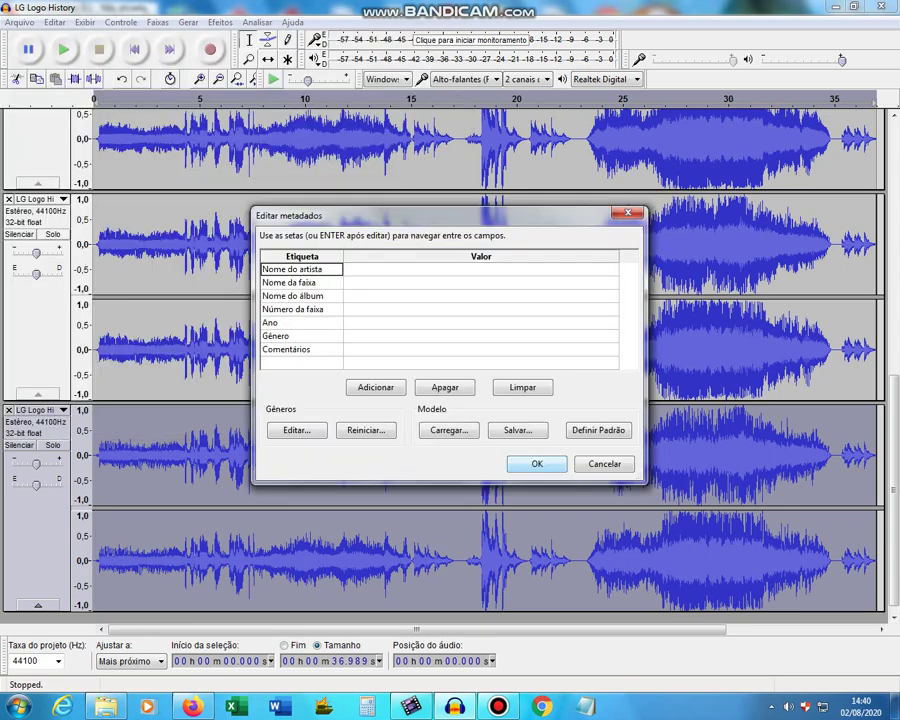
key(Return)
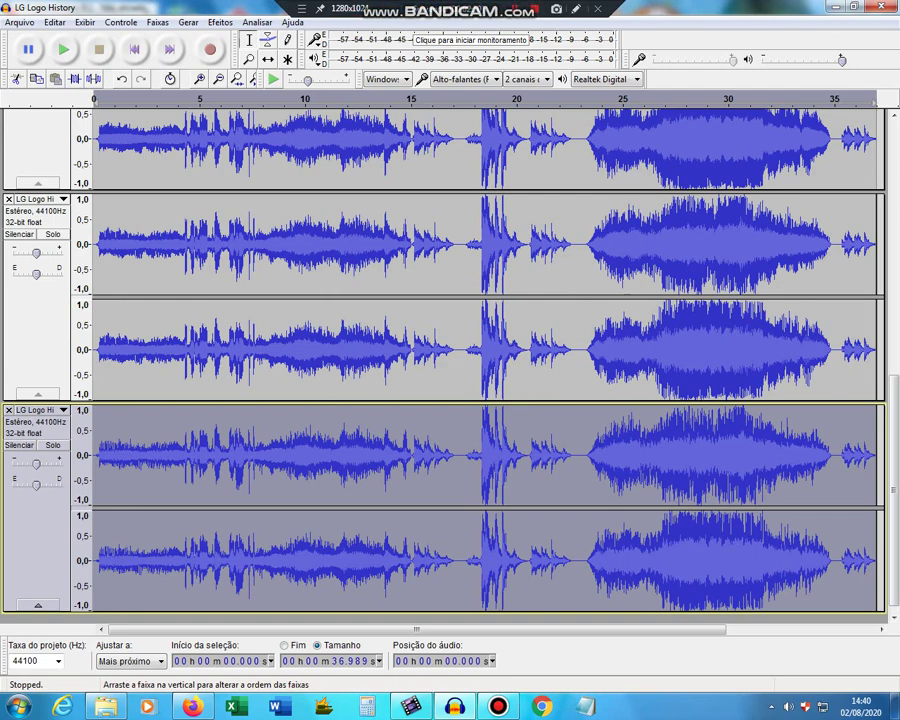
click(881, 6)
click(481, 352)
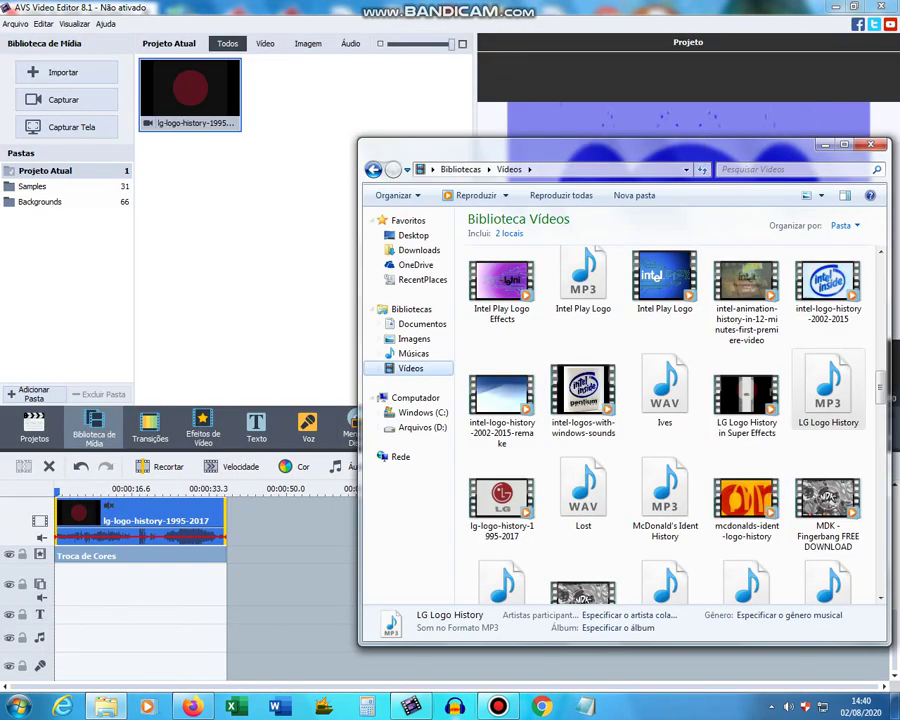
- From the Audacity folder in RecentPlaces, import "LG Logo History in MediaVideoMaker555's G-Major 14" into the AVS Video Editor media library
click(422, 279)
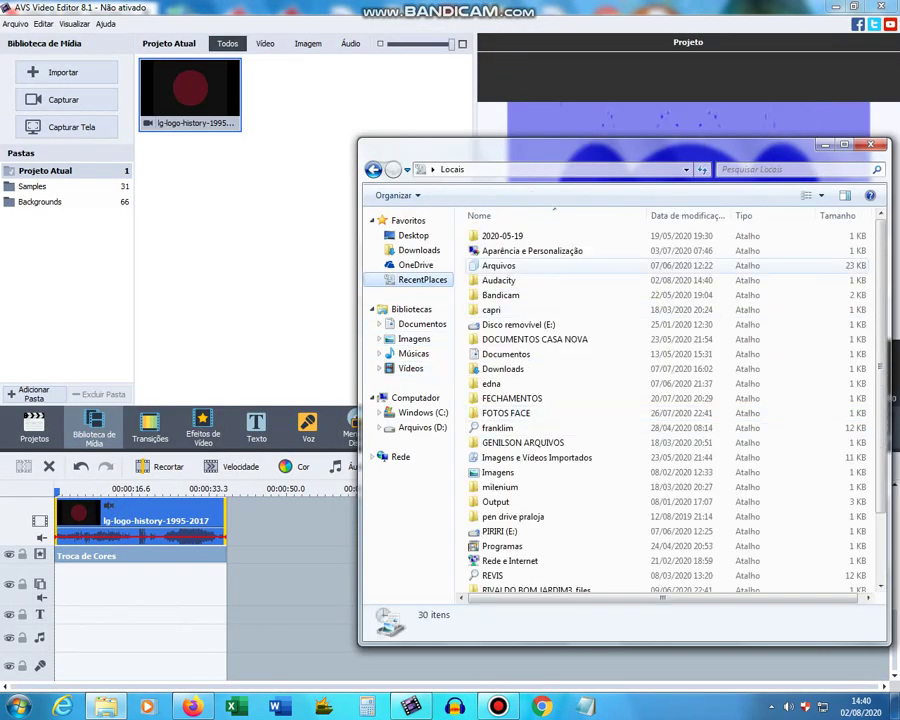
double_click(498, 280)
scroll(720, 300, down, 20)
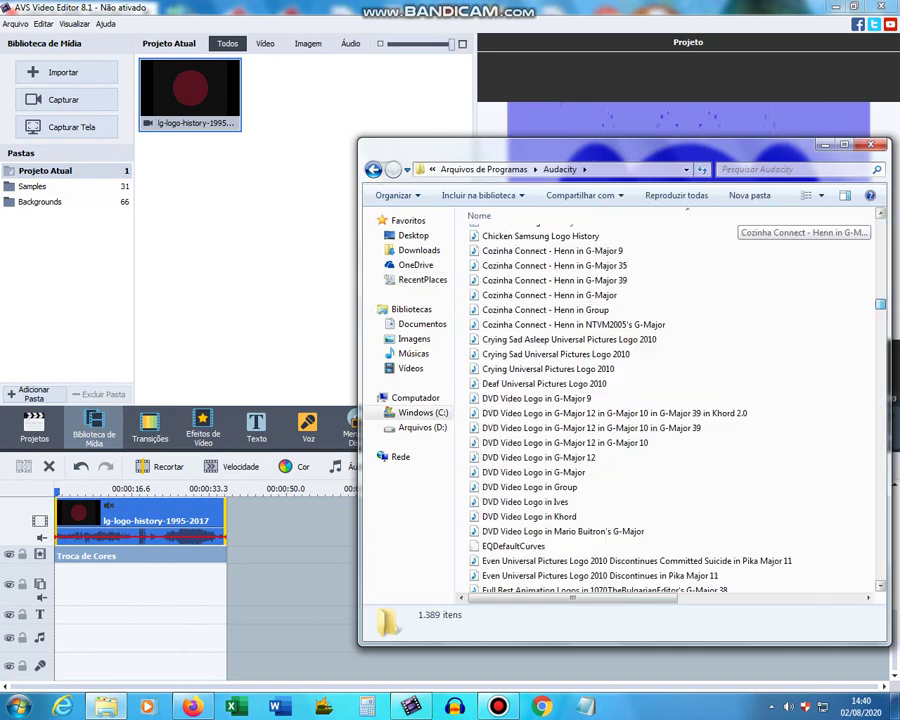
scroll(670, 400, down, 20)
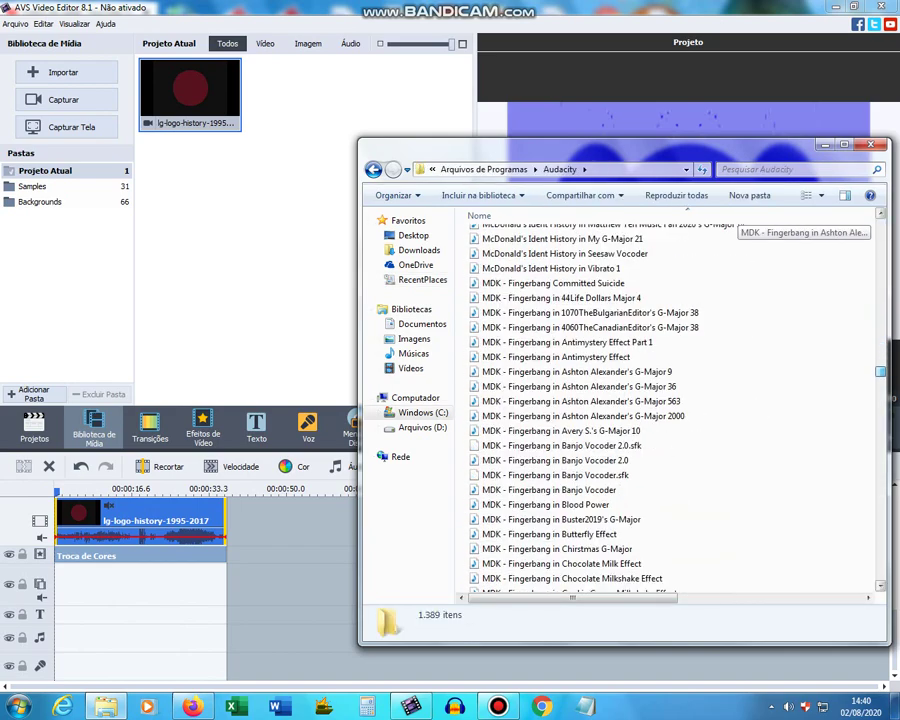
scroll(670, 400, up, 15)
scroll(620, 450, up, 5)
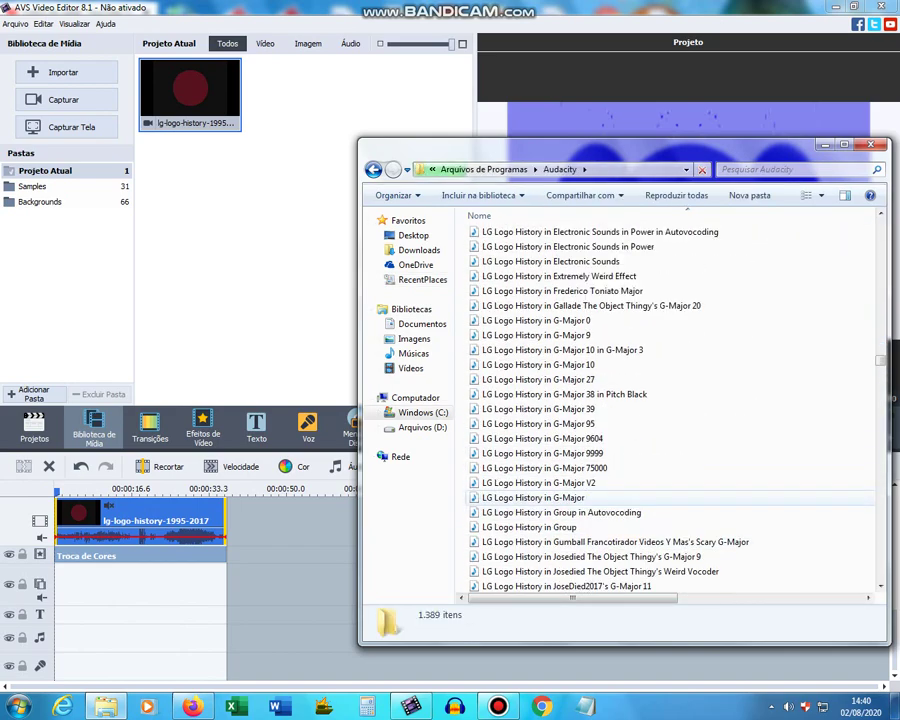
scroll(540, 490, down, 8)
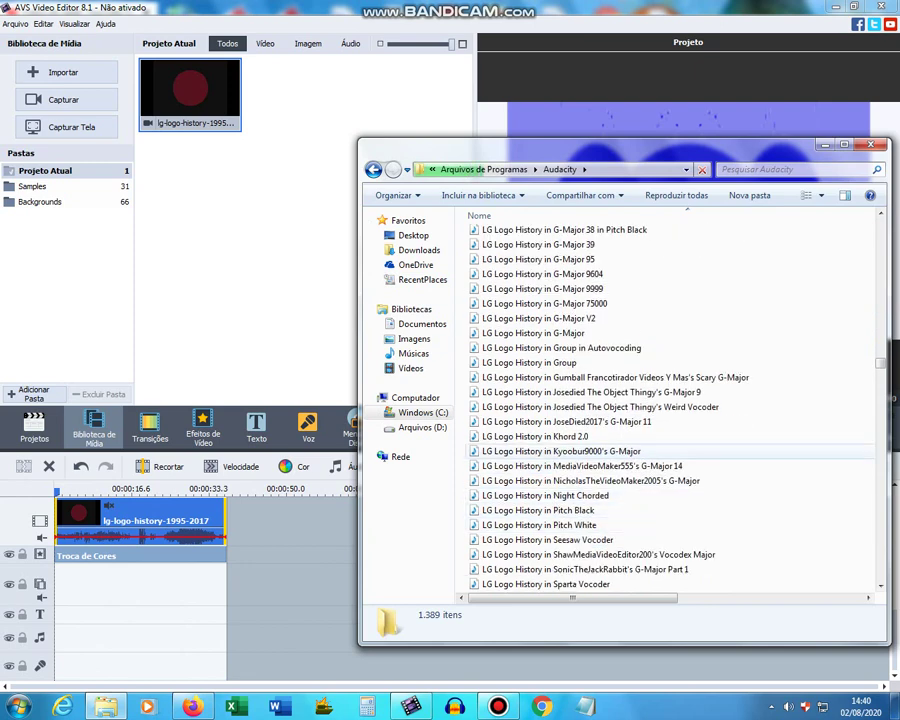
drag(513, 472, 352, 302)
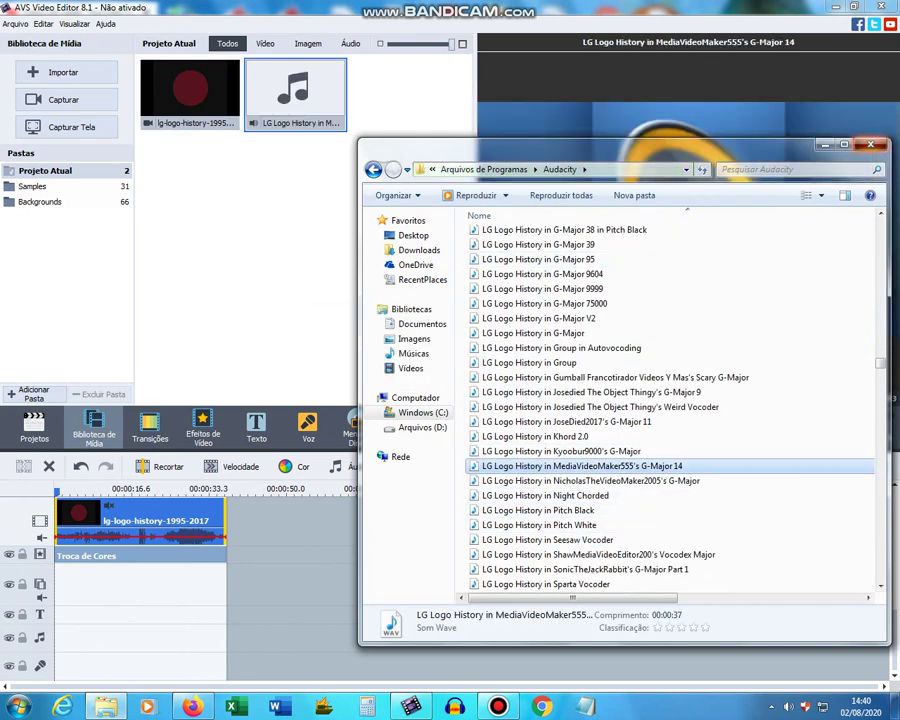
- Place the G-Major 14 audio on the timeline's music track, aligned with the start of the video, and play the project preview
drag(296, 95, 120, 665)
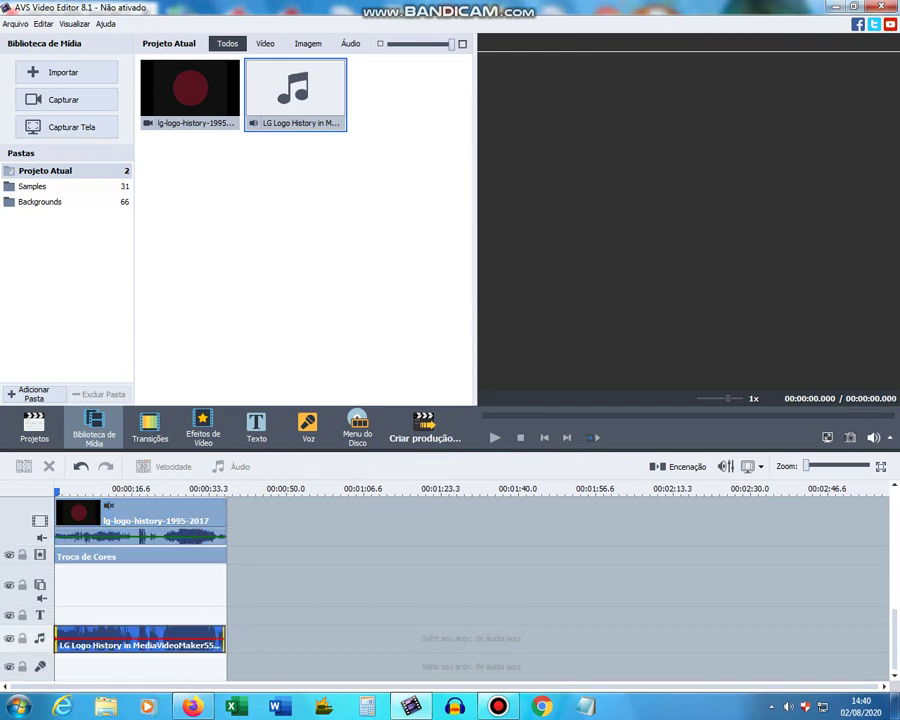
click(494, 437)
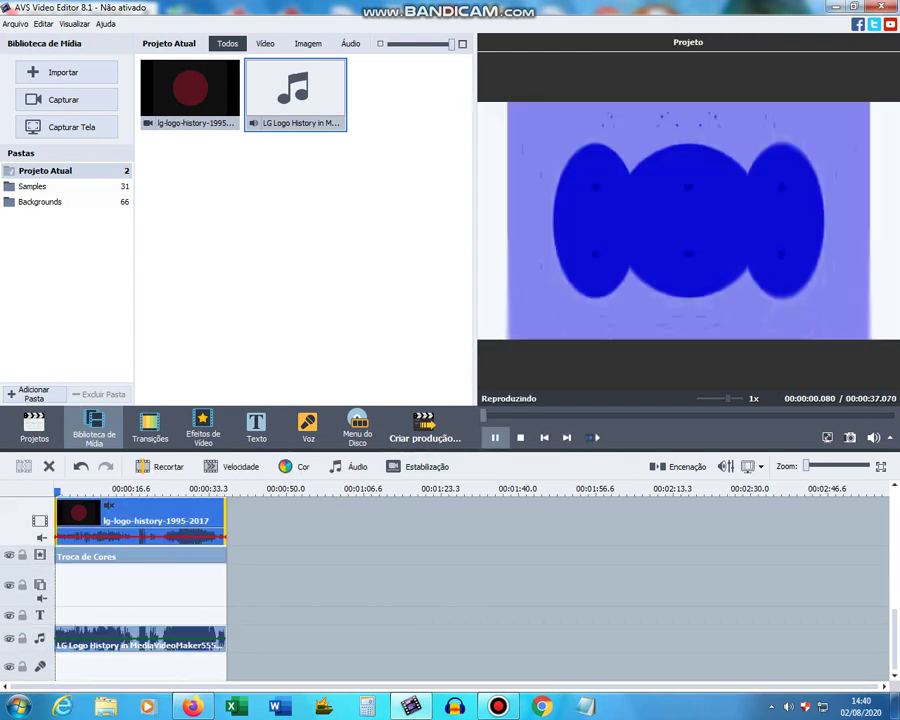